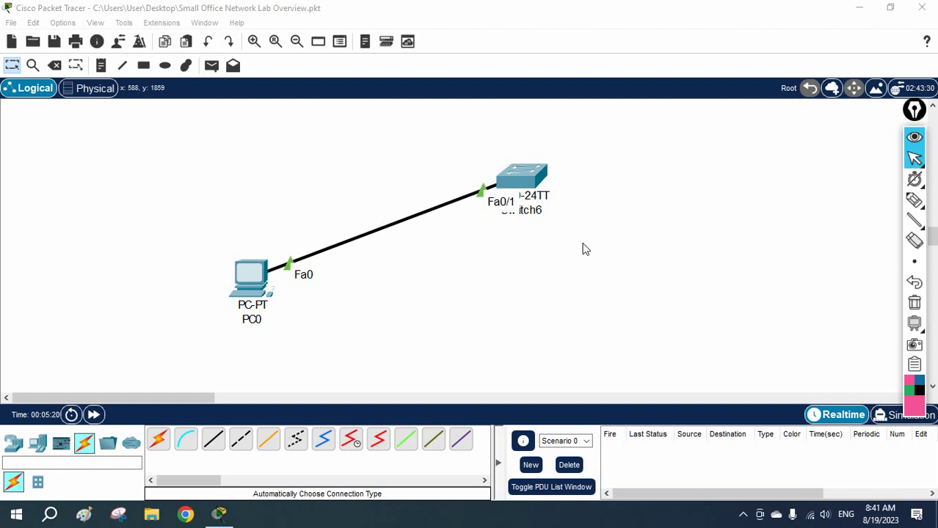
Annotate Switch6's Fa0/1 port and PC0 with freehand marks, then clear them
left_click(914, 201)
mouse_move(488, 198)
left_mouse_down()
mouse_move(473, 184)
mouse_move(487, 202)
left_mouse_up()
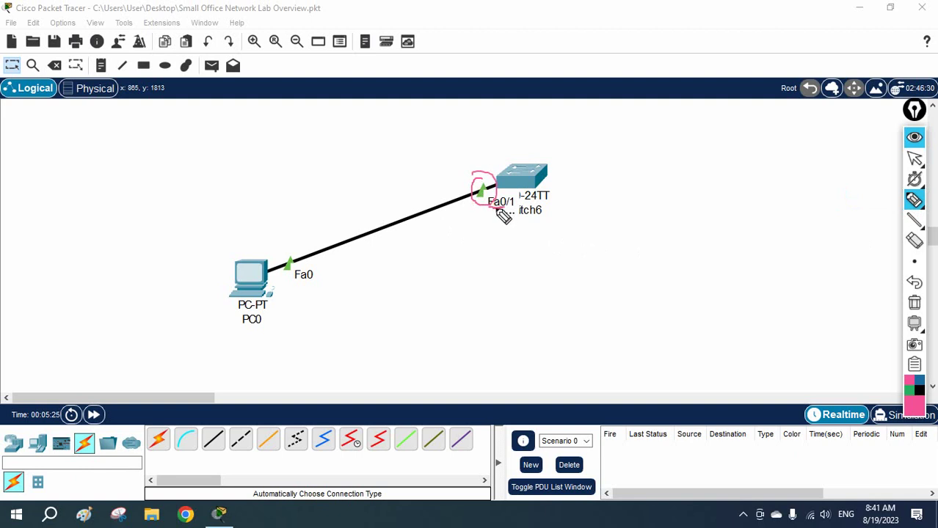
left_click_drag(243, 331, 259, 327)
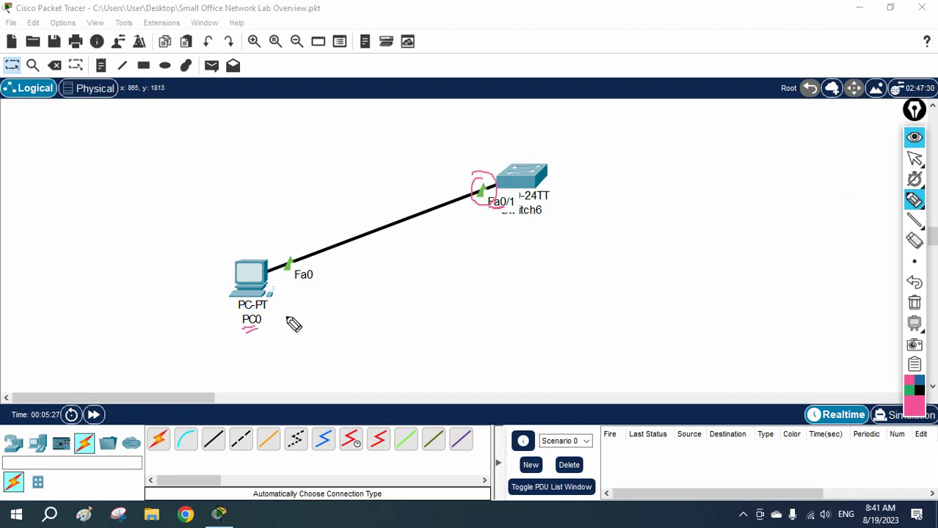
mouse_move(265, 241)
left_mouse_down()
mouse_move(221, 259)
mouse_move(206, 323)
mouse_move(295, 309)
mouse_move(264, 249)
left_mouse_up()
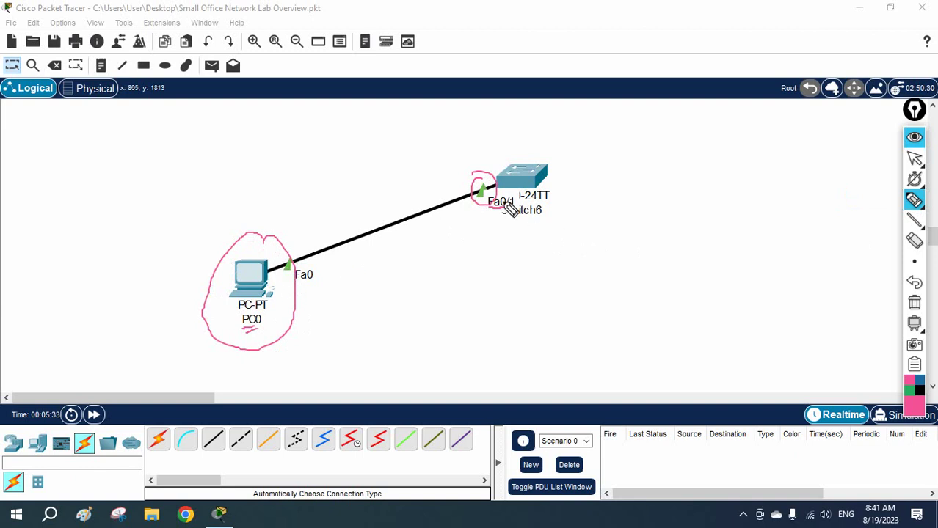
mouse_move(513, 209)
left_mouse_down()
mouse_move(504, 189)
mouse_move(485, 192)
mouse_move(477, 212)
mouse_move(498, 217)
mouse_move(517, 197)
left_mouse_up()
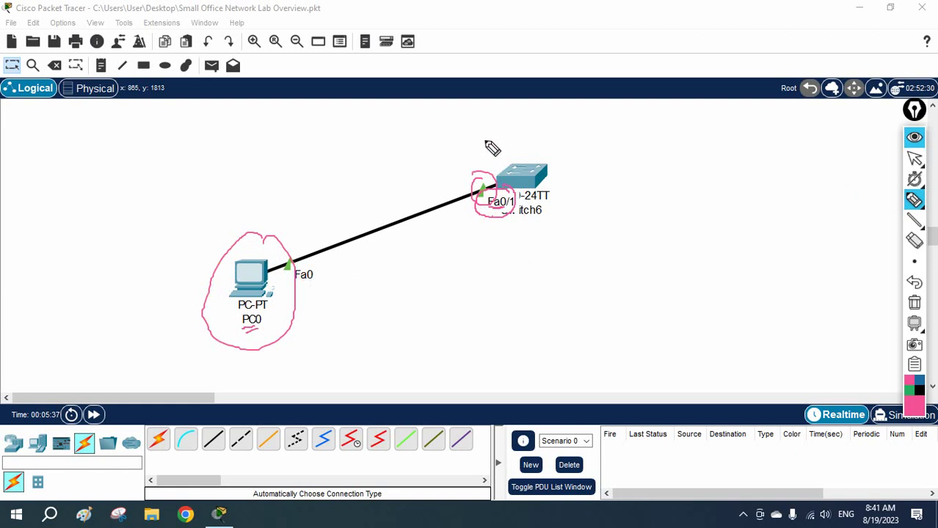
left_click_drag(501, 116, 482, 186)
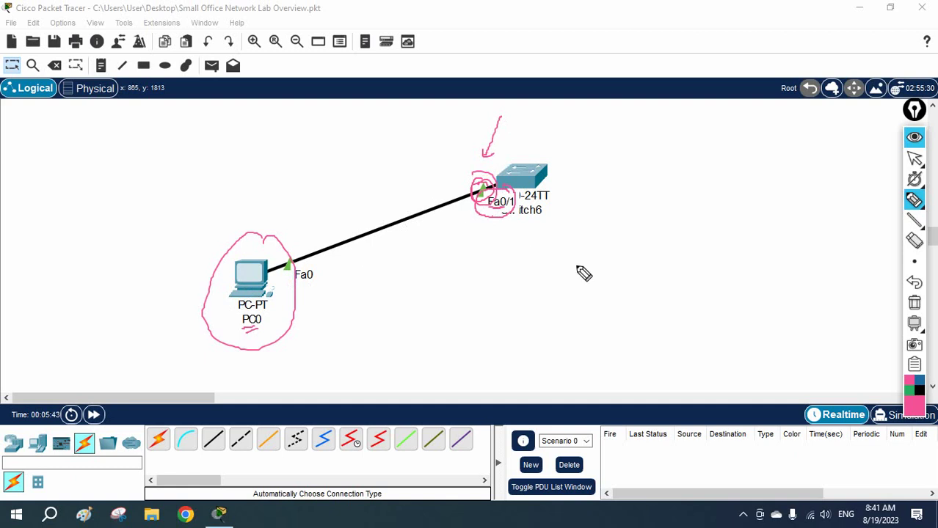
mouse_move(916, 326)
left_click(914, 303)
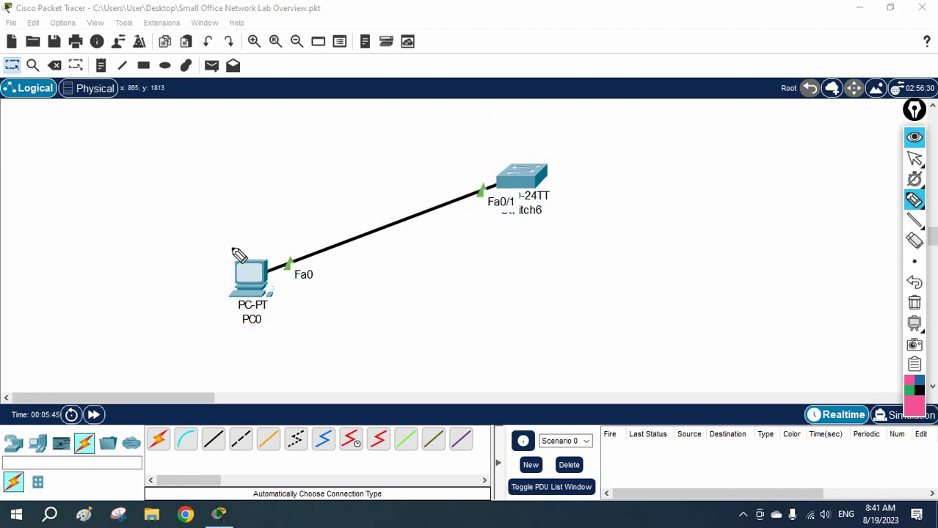
Mark PC0 and trace its cable to Switch6 with a 2-second timing note, then clear
mouse_move(258, 237)
left_mouse_down()
mouse_move(200, 273)
mouse_move(224, 326)
mouse_move(302, 274)
mouse_move(246, 238)
mouse_move(285, 266)
mouse_move(263, 281)
left_mouse_up()
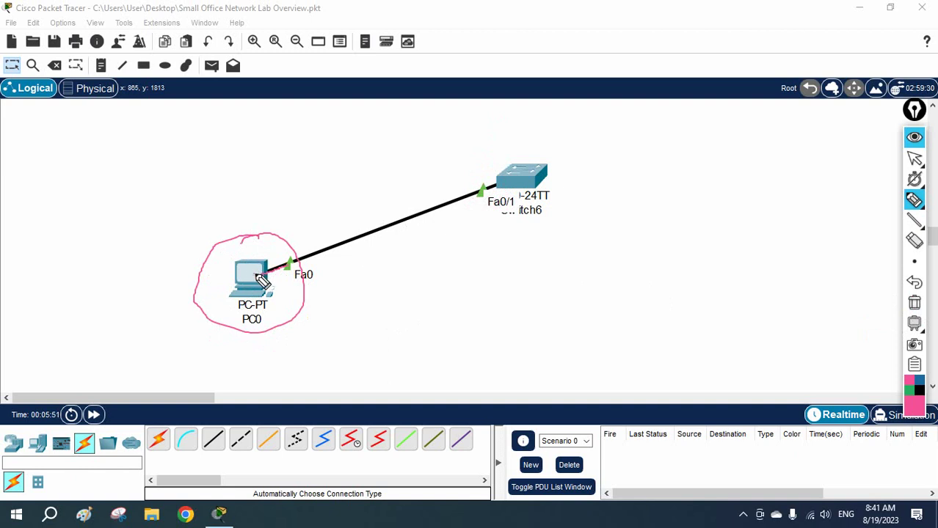
left_click_drag(256, 275, 480, 188)
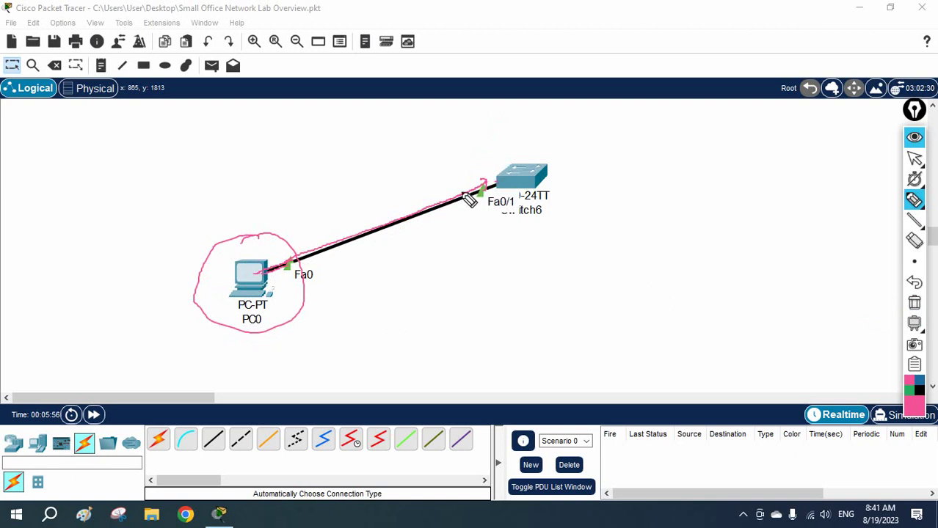
mouse_move(226, 301)
left_mouse_down()
mouse_move(288, 295)
mouse_move(290, 253)
mouse_move(232, 283)
mouse_move(228, 301)
left_mouse_up()
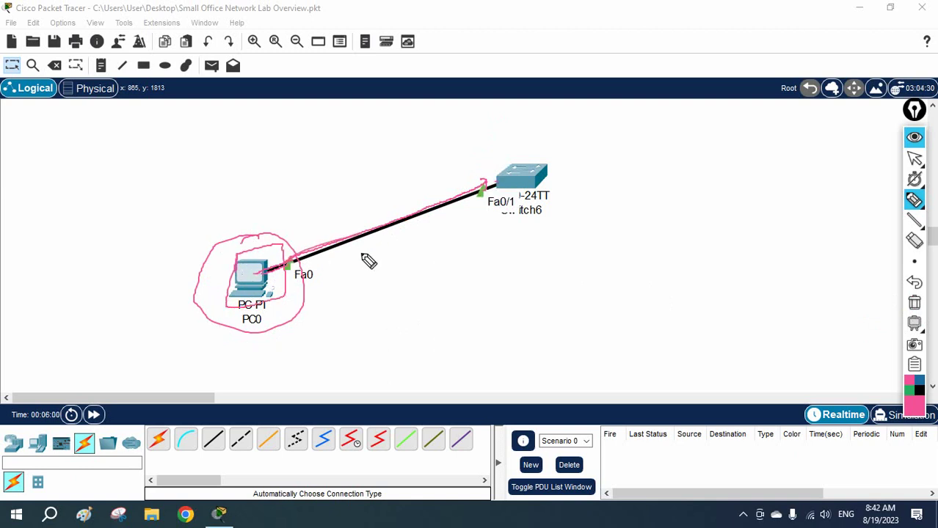
mouse_move(361, 253)
left_mouse_down()
mouse_move(369, 275)
mouse_move(374, 253)
mouse_move(378, 268)
mouse_move(436, 249)
left_mouse_up()
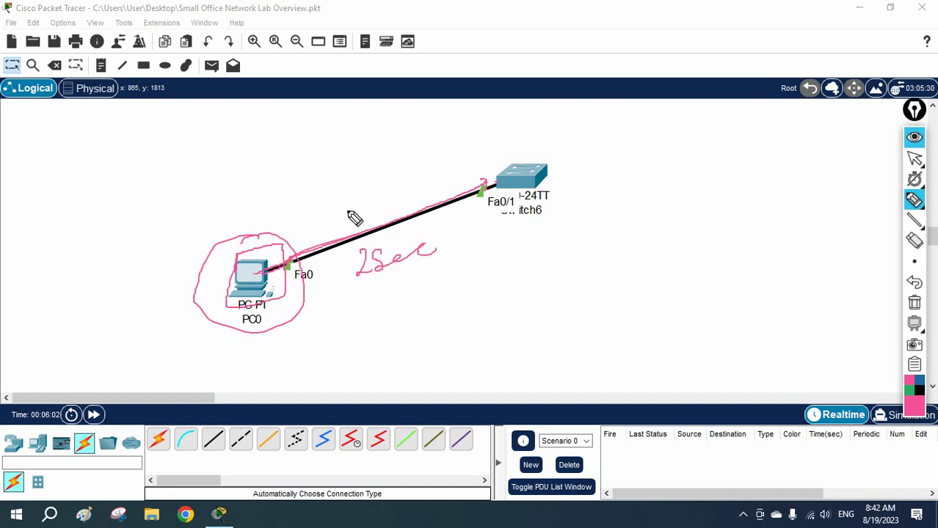
mouse_move(290, 232)
left_mouse_down()
mouse_move(453, 179)
mouse_move(455, 192)
mouse_move(314, 230)
left_mouse_up()
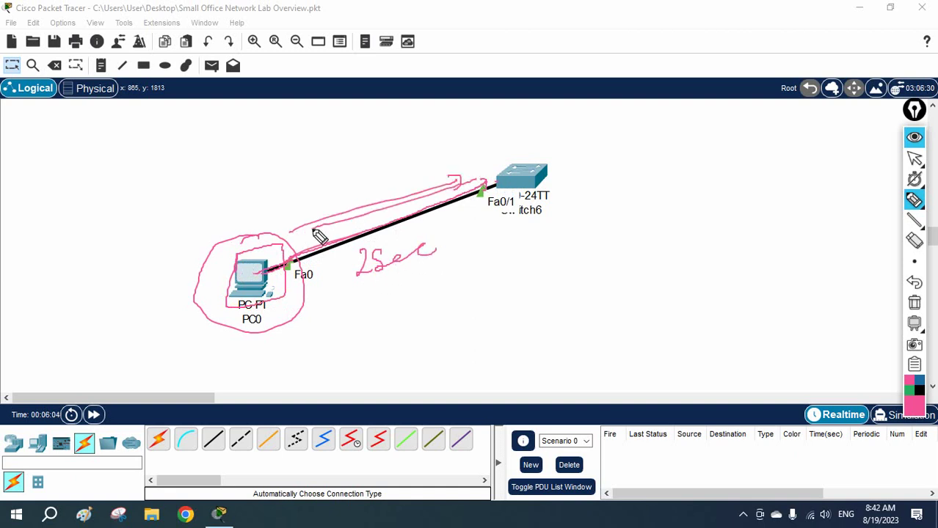
mouse_move(262, 180)
left_mouse_down()
mouse_move(260, 239)
mouse_move(272, 231)
left_mouse_up()
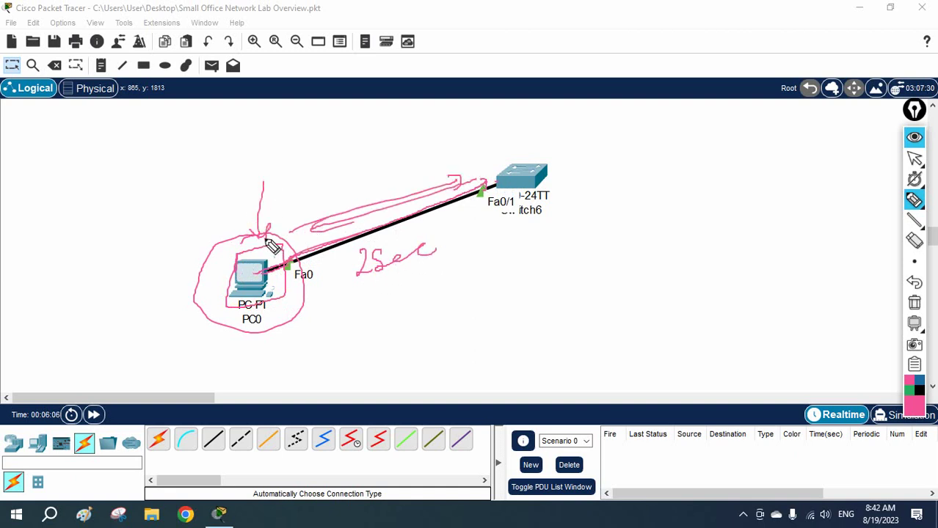
left_click_drag(219, 196, 231, 243)
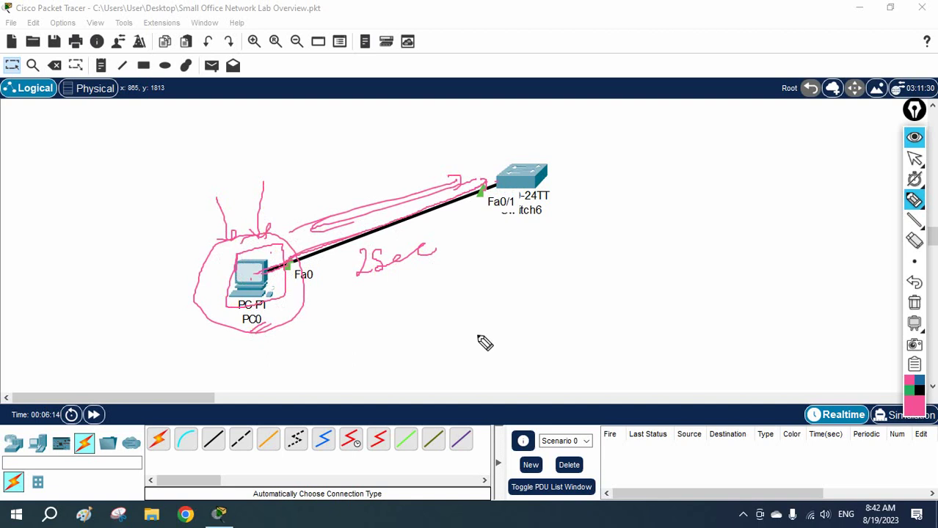
left_click(914, 302)
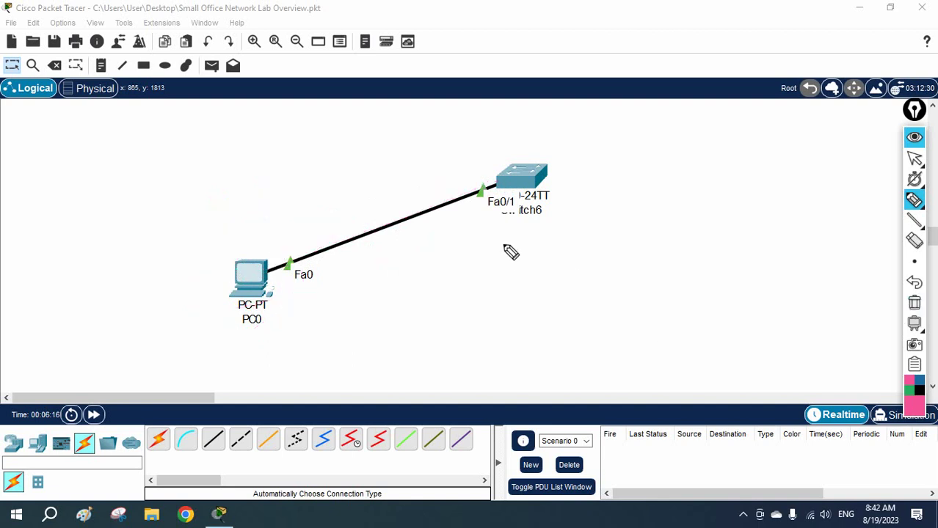
Annotate Switch6's Fa0/1 with a BPDU Guard note and trace the PC0 link, then clear
left_click_drag(464, 152, 470, 180)
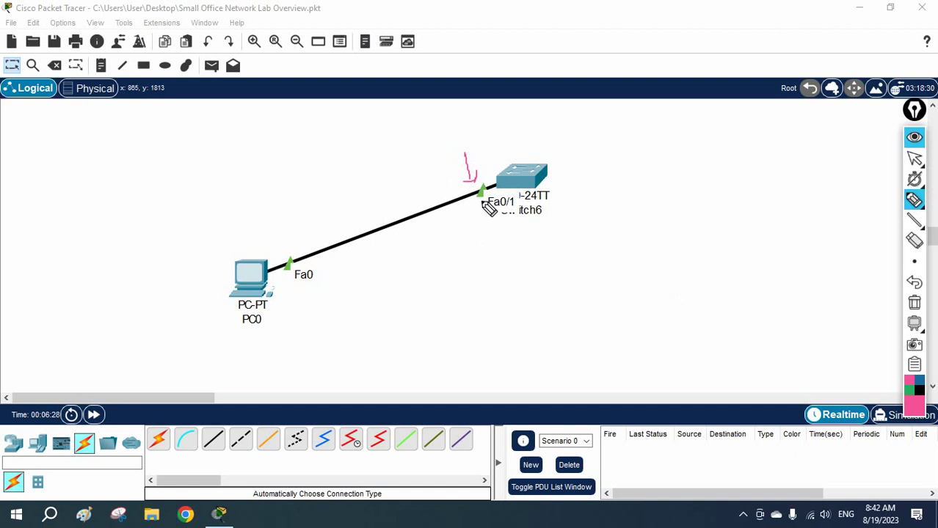
mouse_move(483, 203)
left_mouse_down()
mouse_move(482, 266)
mouse_move(497, 274)
mouse_move(510, 277)
mouse_move(514, 262)
mouse_move(526, 279)
mouse_move(532, 262)
mouse_move(560, 256)
mouse_move(606, 274)
mouse_move(655, 247)
mouse_move(680, 249)
left_mouse_up()
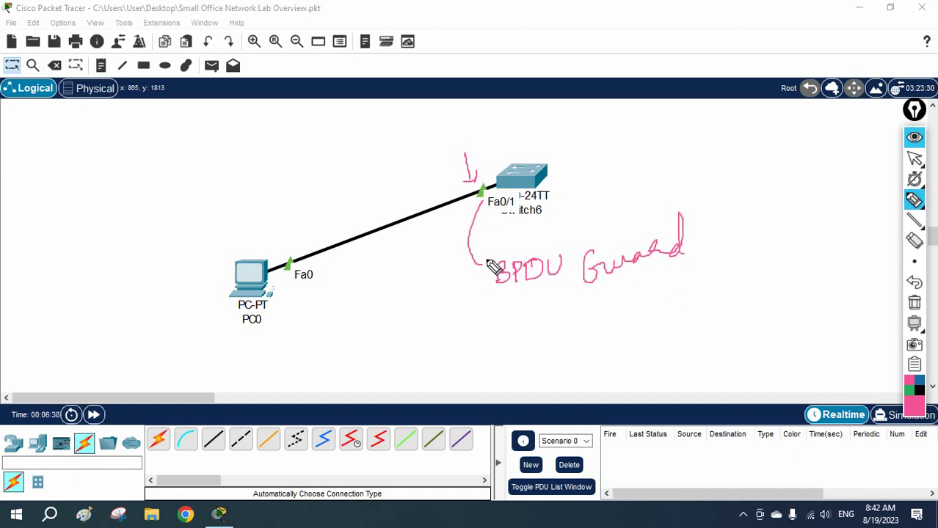
left_click_drag(490, 266, 482, 273)
left_click_drag(475, 179, 482, 185)
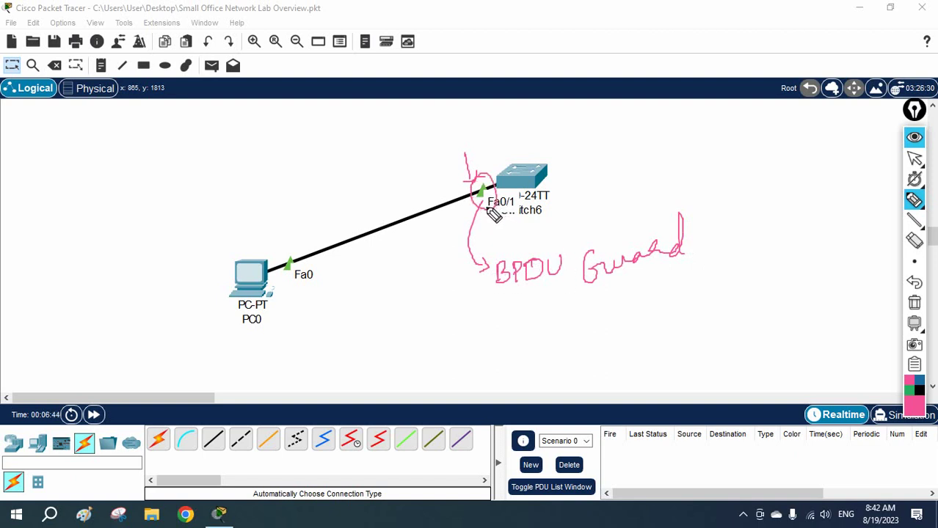
left_click_drag(268, 270, 485, 193)
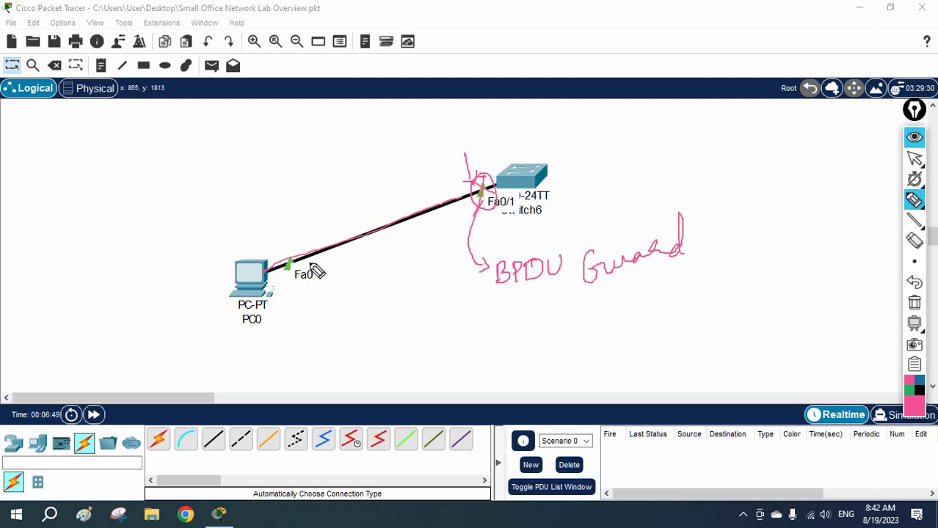
mouse_move(220, 254)
left_mouse_down()
mouse_move(212, 301)
mouse_move(268, 317)
mouse_move(289, 302)
mouse_move(279, 251)
mouse_move(220, 256)
left_mouse_up()
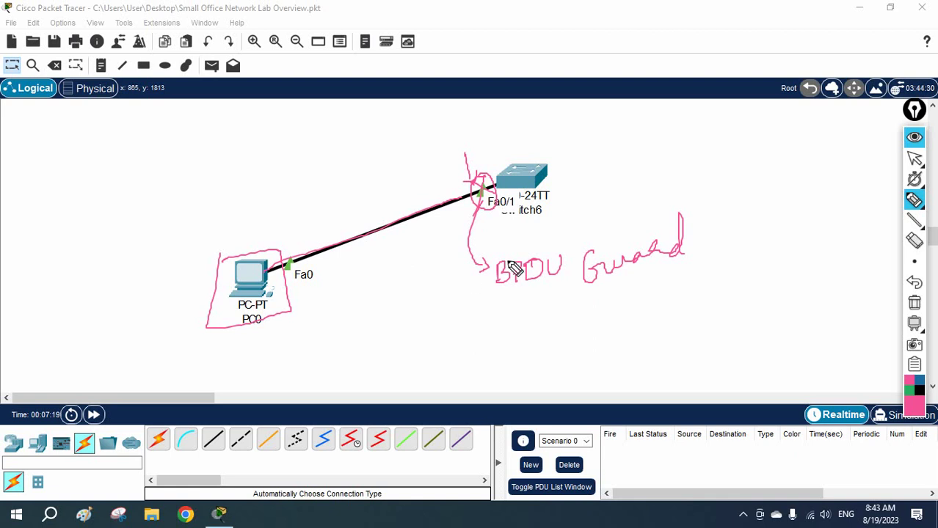
left_click(913, 302)
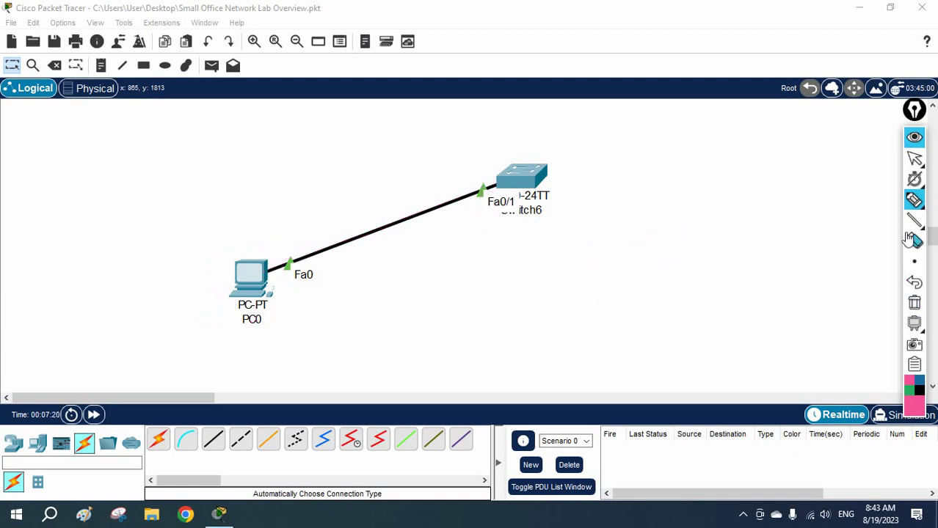
Exit drawing mode and place a 2960 switch, Switch7, below PC0
left_click(914, 157)
left_click(25, 449)
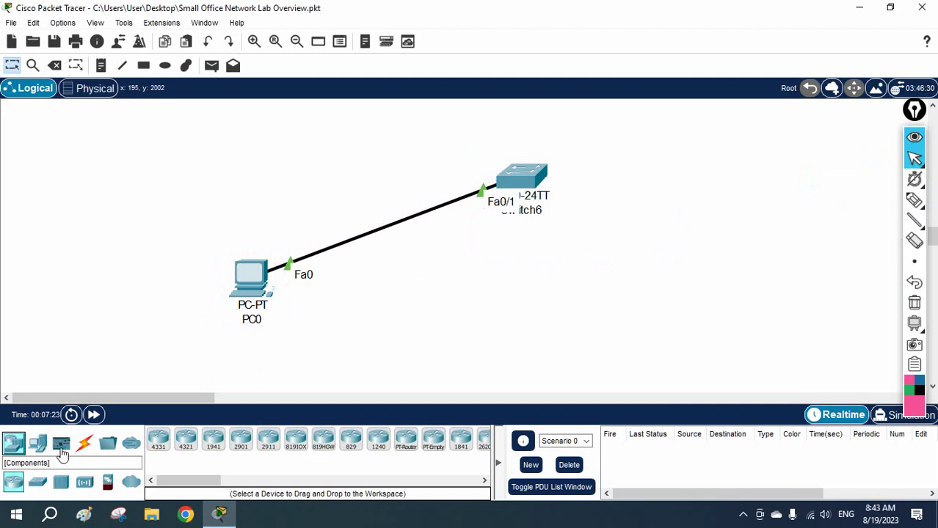
left_click(37, 482)
left_click(159, 449)
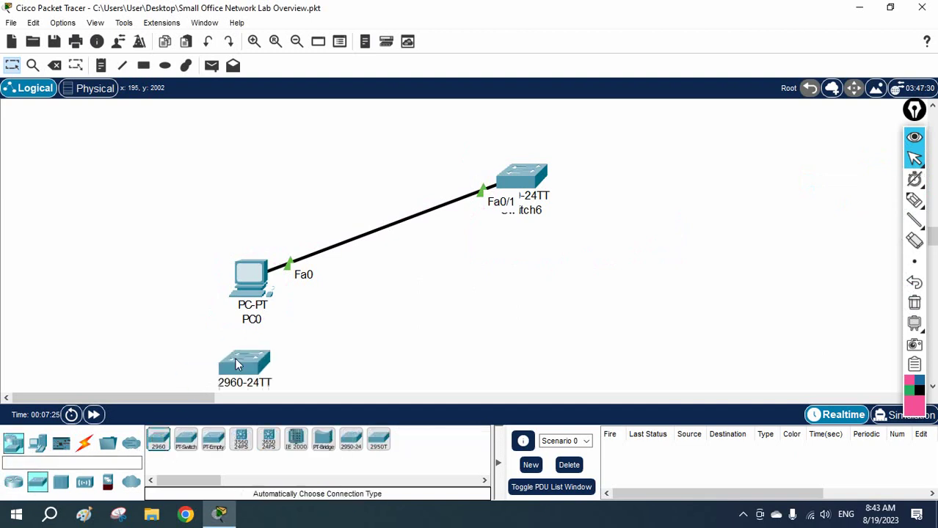
left_click(278, 345)
mouse_move(277, 345)
left_mouse_down()
mouse_move(316, 332)
mouse_move(272, 344)
left_mouse_up()
Arrange PC0 and Switch7 neatly and drag the cable's PC0 end onto Switch7
left_click_drag(257, 280, 210, 224)
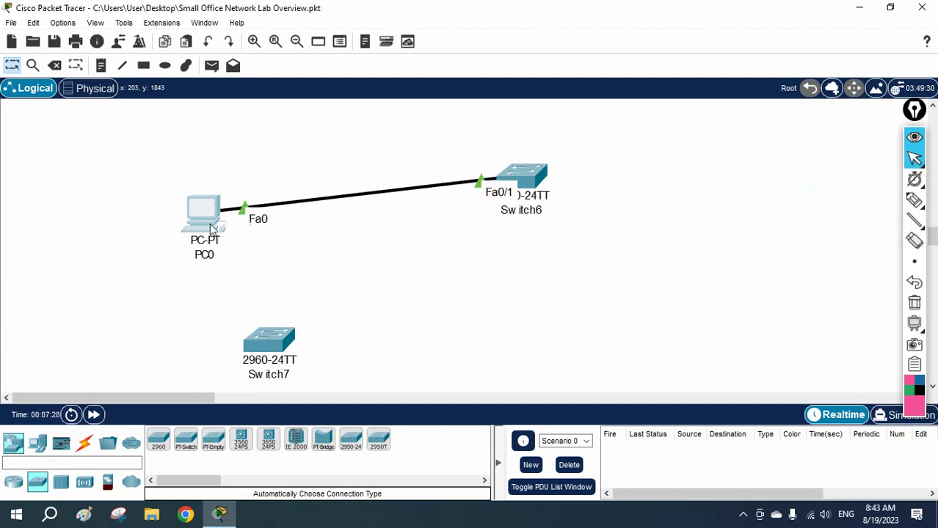
left_click_drag(267, 348, 243, 289)
left_click_drag(215, 246, 196, 237)
mouse_move(261, 279)
left_mouse_down()
mouse_move(265, 253)
mouse_move(257, 273)
left_mouse_up()
left_click_drag(250, 232, 281, 258)
Connect the cable to Switch7's FastEthernet0/1, fast-forward time, then return it to PC0's FastEthernet0
left_click(293, 25)
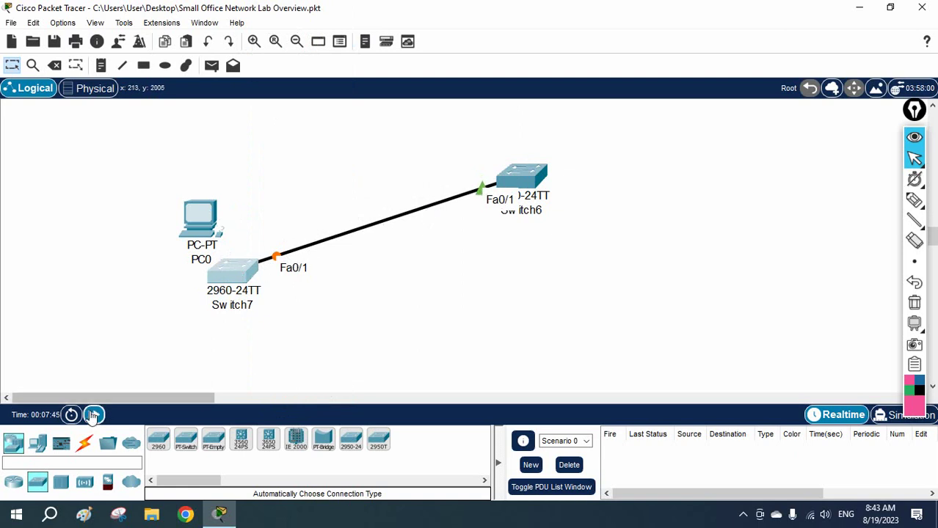
left_click(93, 414)
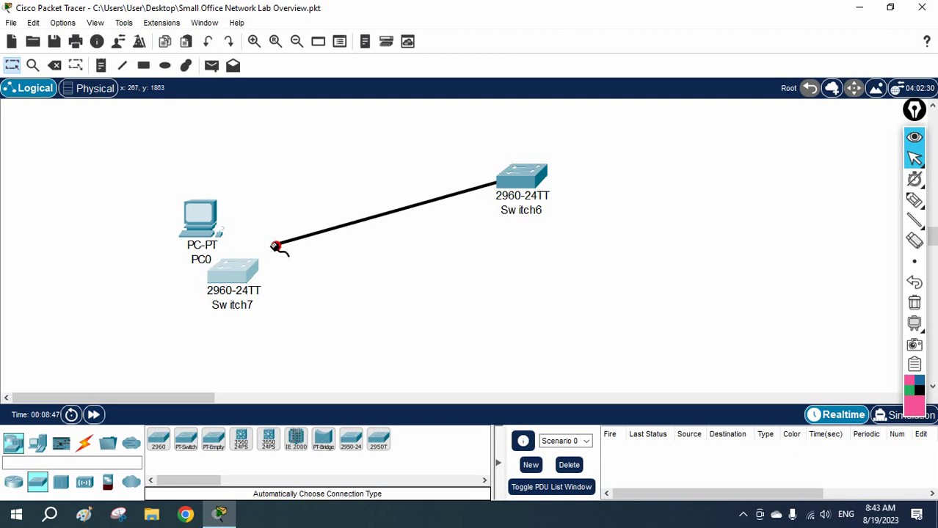
left_click(211, 221)
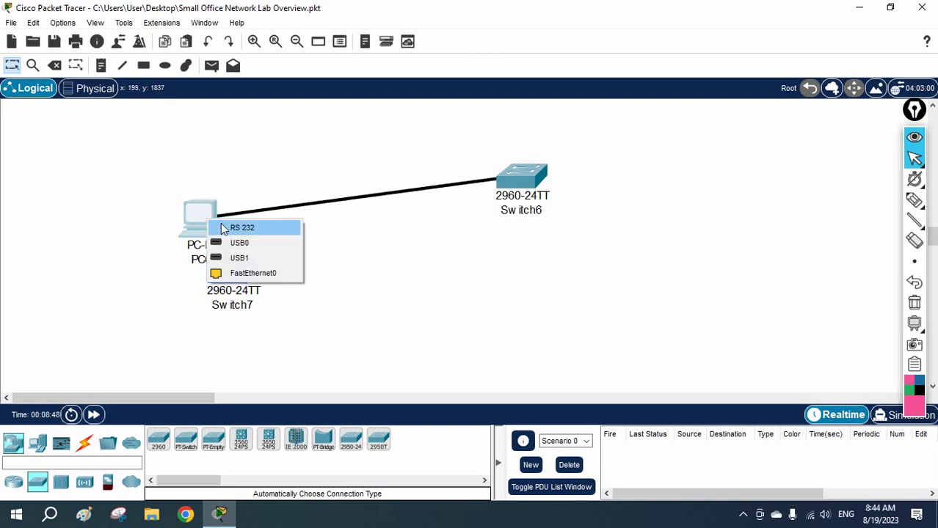
left_click(258, 273)
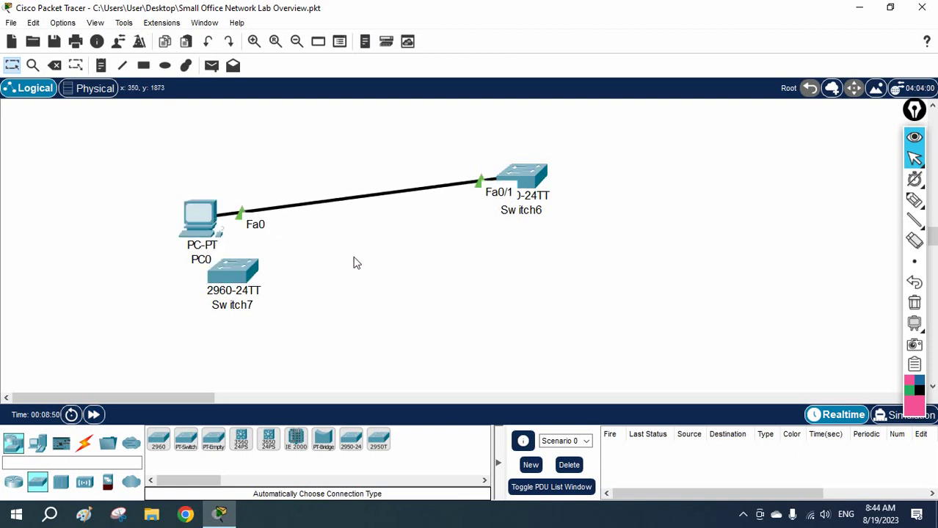
Move the cable end to Switch7's FastEthernet0/1, fast-forward time, and open Switch6's CLI
left_click(245, 215)
left_click(247, 269)
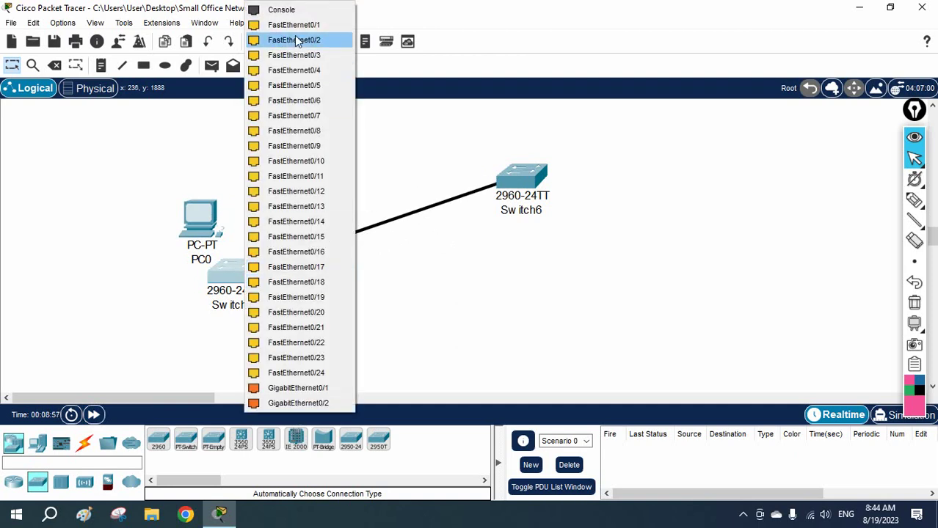
left_click(301, 28)
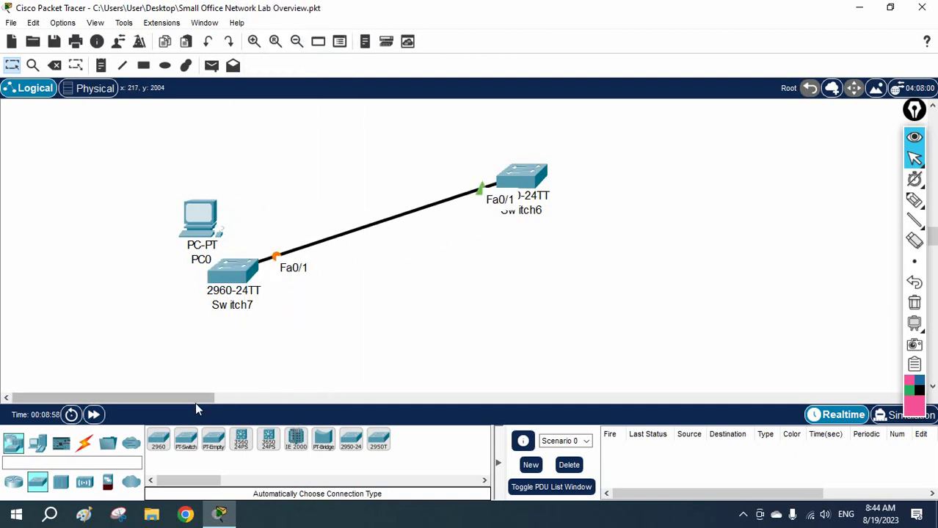
left_click(93, 415)
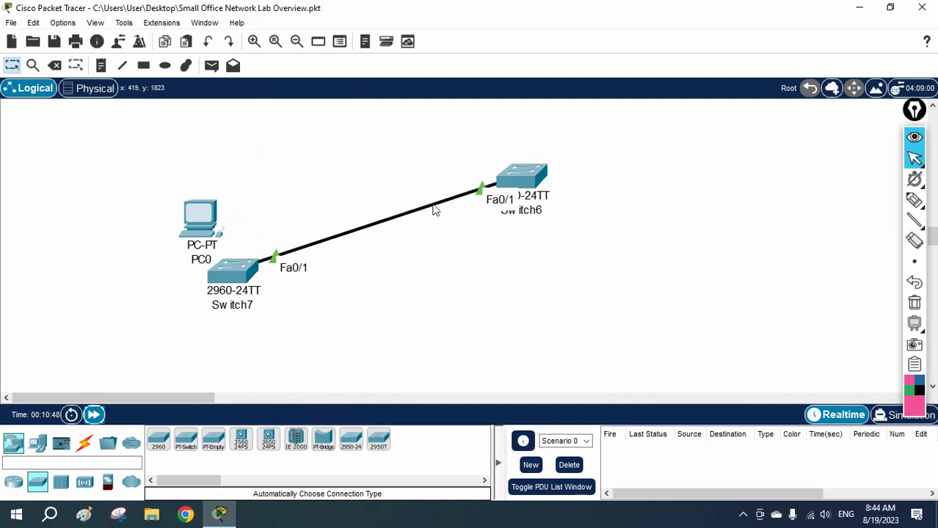
left_click(519, 181)
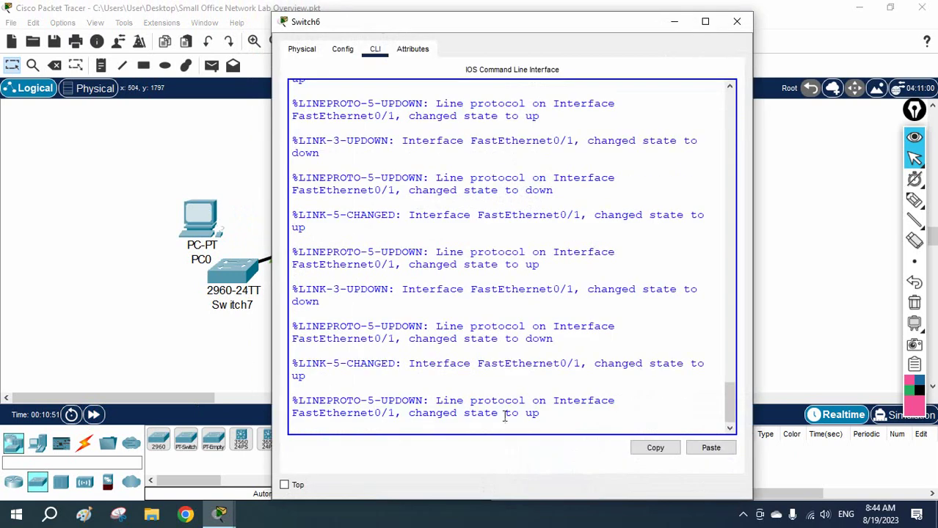
Highlight the Fa0/1 up log message, close the CLI, and reconnect the cable to PC0's FastEthernet0
left_click_drag(543, 411, 470, 402)
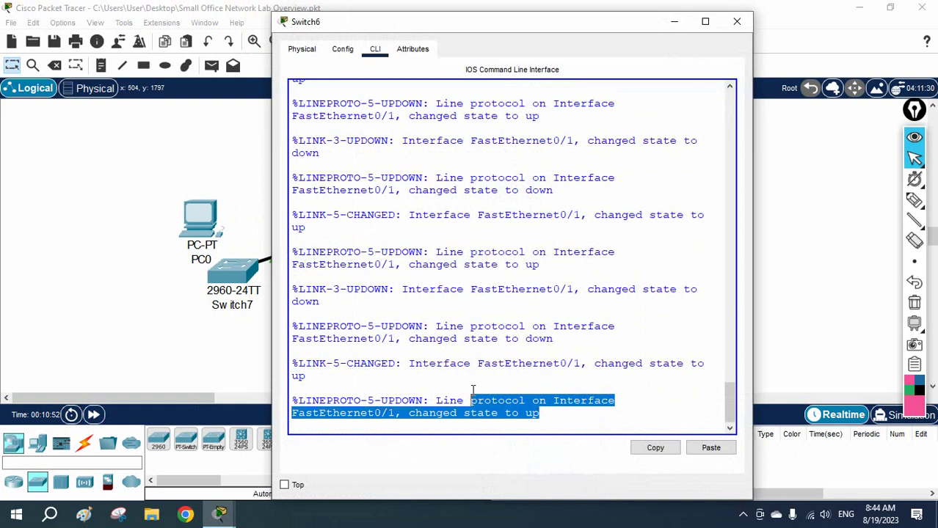
left_click(737, 24)
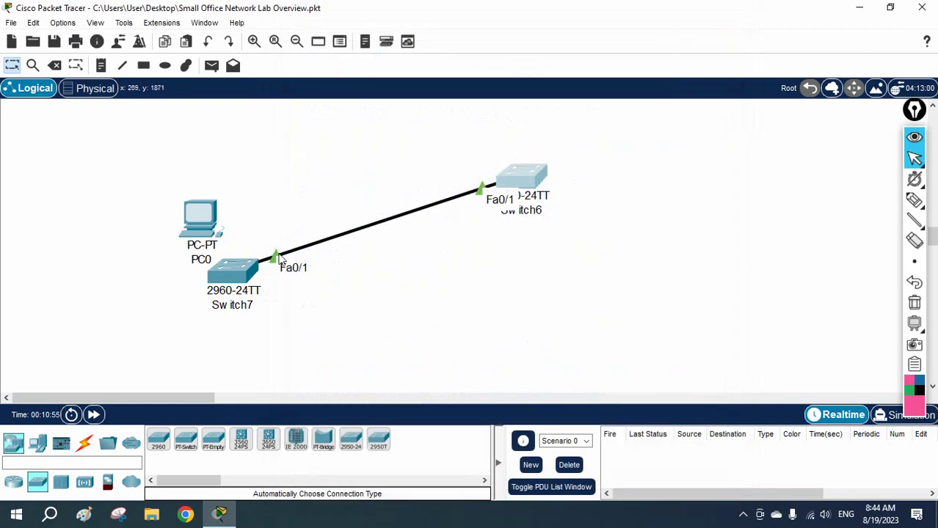
left_click_drag(276, 262, 207, 220)
left_click(255, 273)
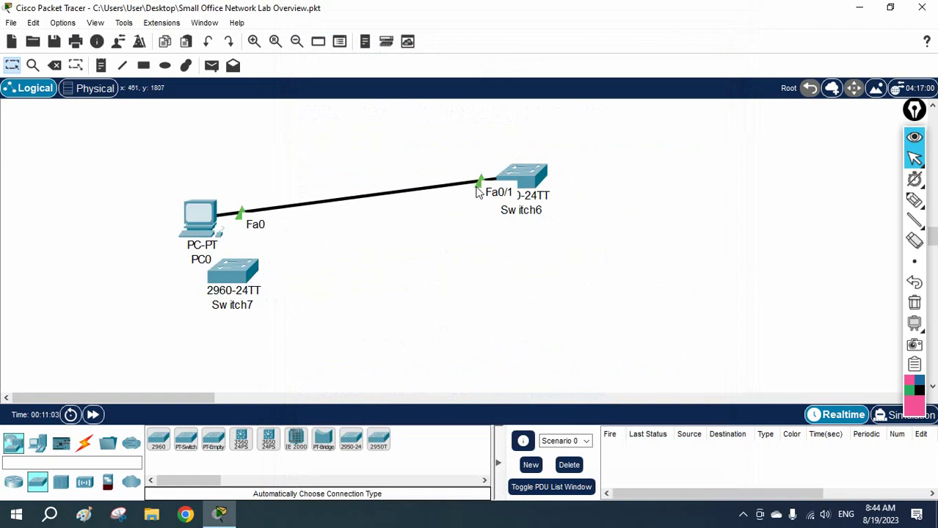
Reopen Switch6's CLI, resize its window, and enter config t and interface Fa0/1 mode
left_click(526, 185)
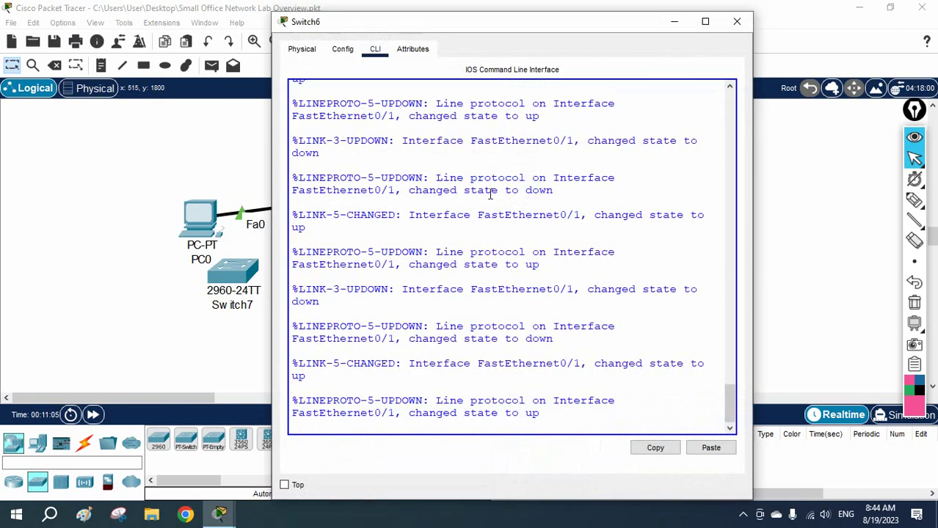
left_click_drag(583, 32, 699, 271)
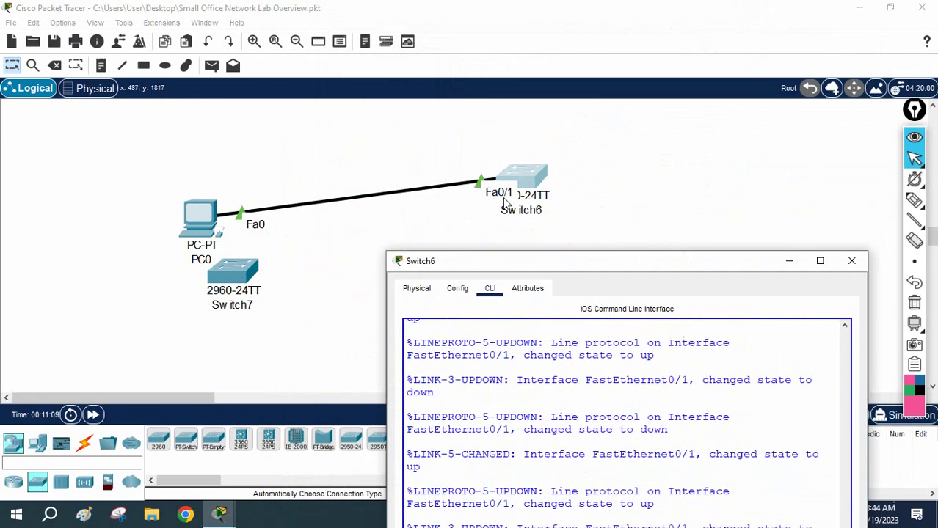
left_click_drag(555, 259, 611, 12)
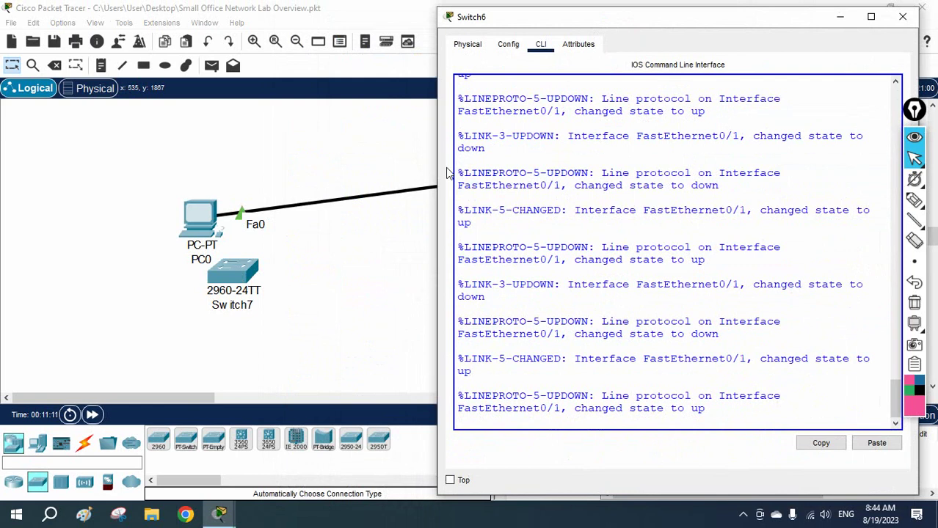
left_click_drag(446, 168, 408, 168)
key("Return")
key("Return")
key("Return")
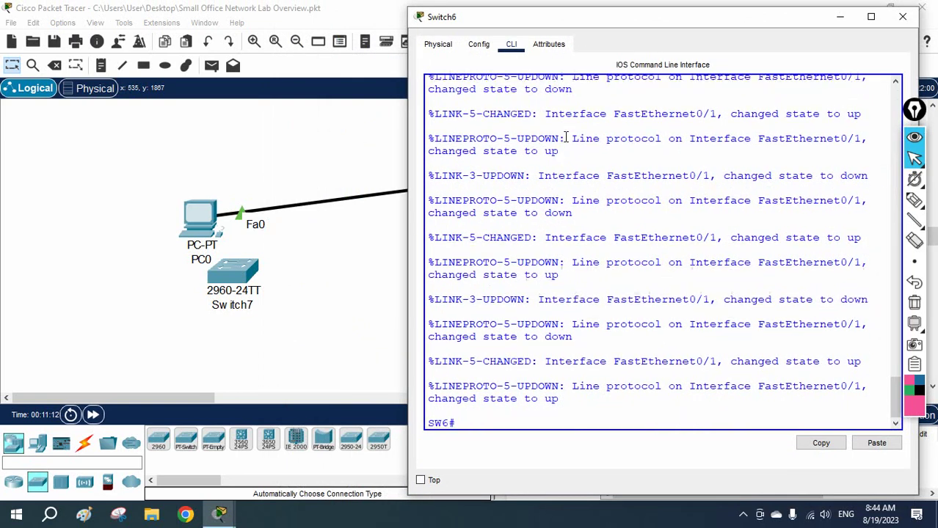
type("co")
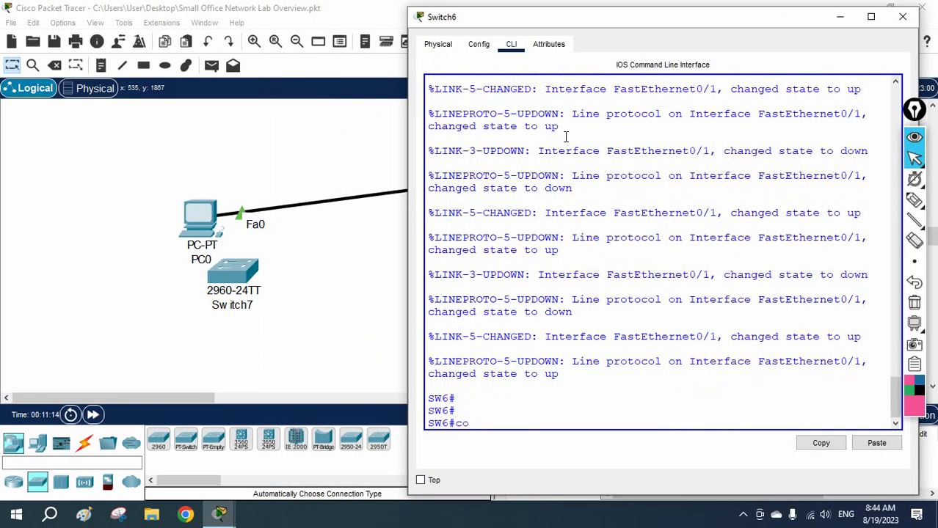
type("nfig t")
key("Return")
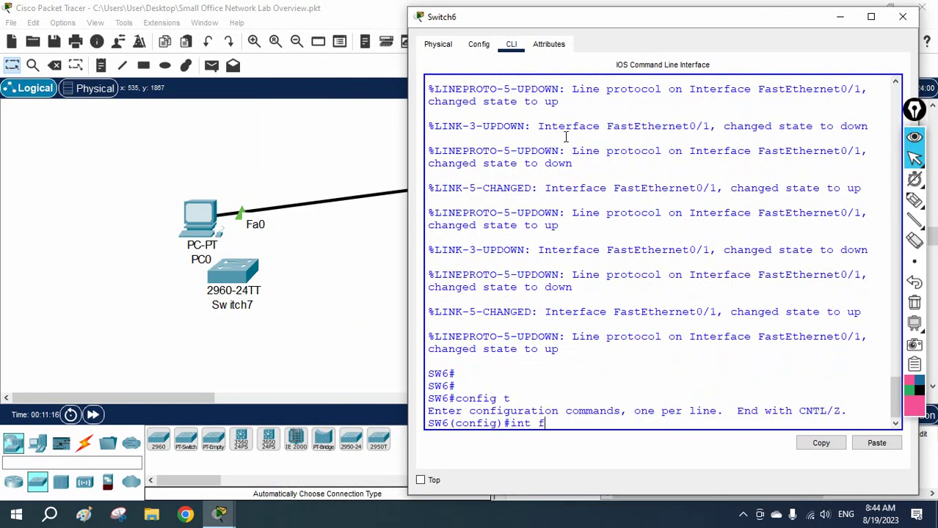
key("Return")
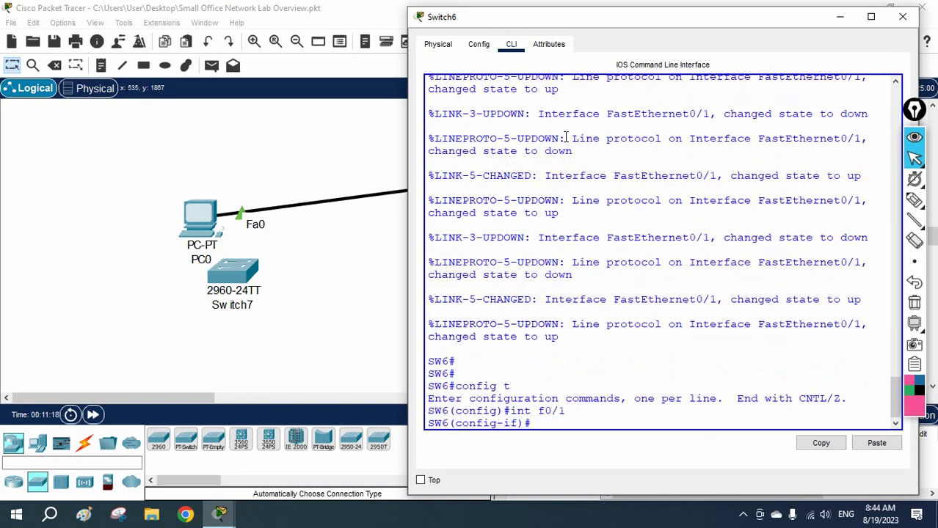
Run spanning-tree bpduguard enable on Fa0/1 and save with do wr
type("sp")
key("Tab")
type("a")
key("Tab")
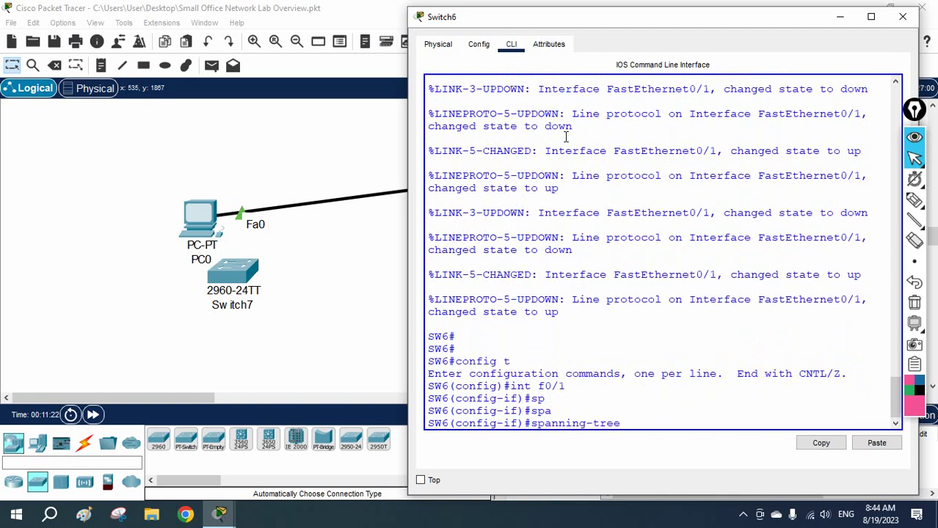
type("b")
key("Tab")
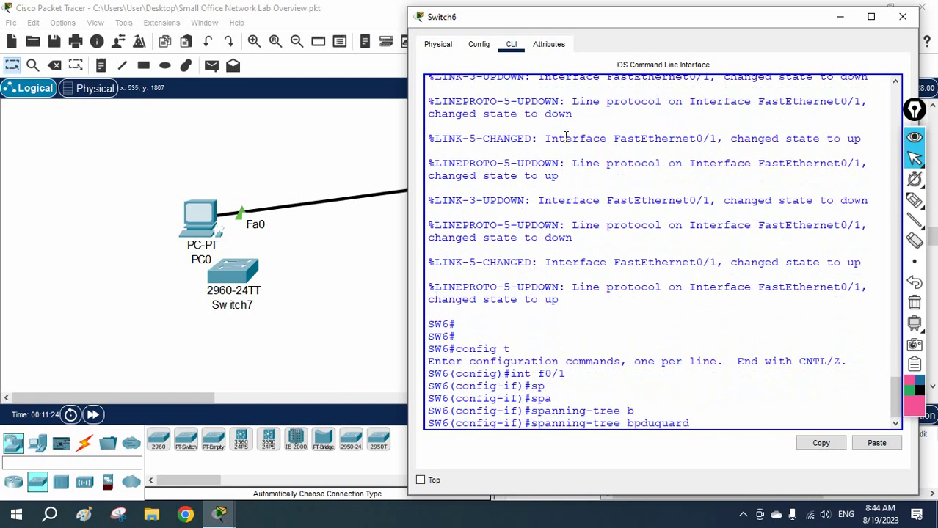
type("en")
key("Tab")
key("Return")
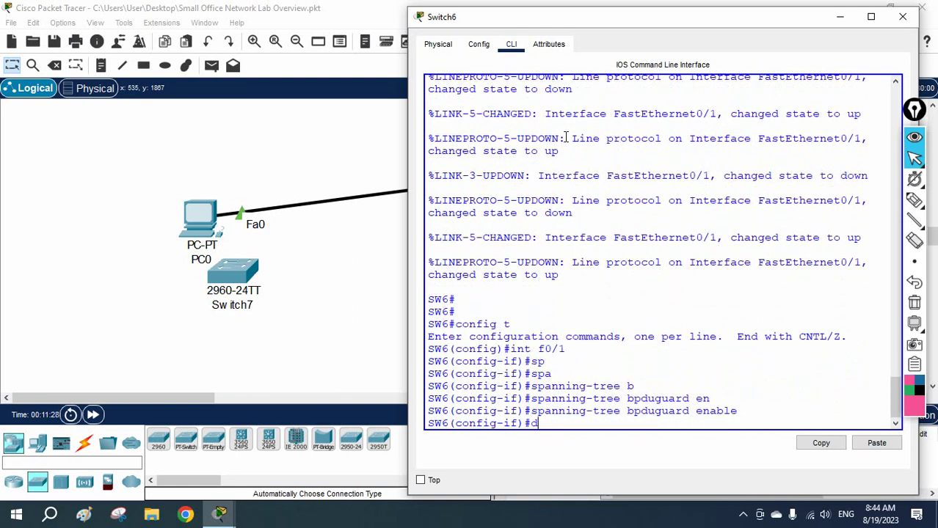
type("do wr")
key("Return")
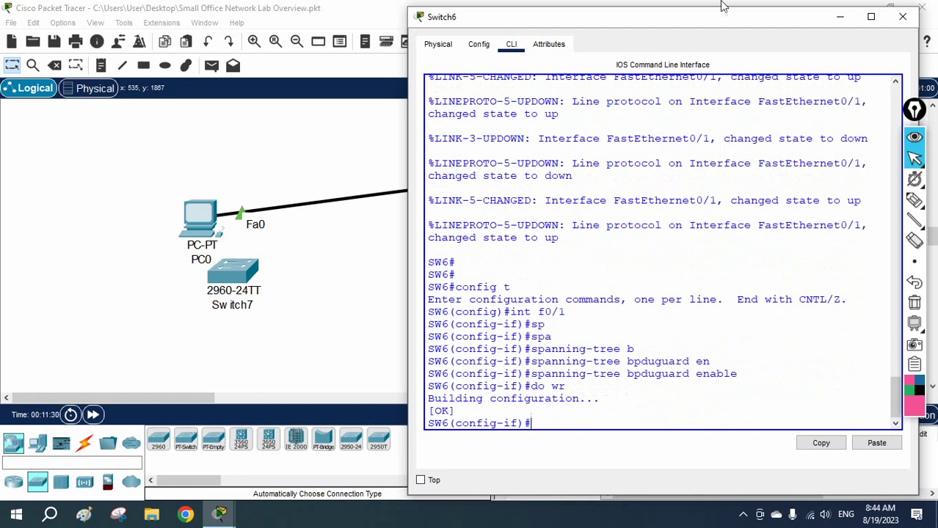
Close the CLI, move PC0 aside, and cable Switch7's FastEthernet0/1 to Switch6's Fa0/1
left_click(896, 26)
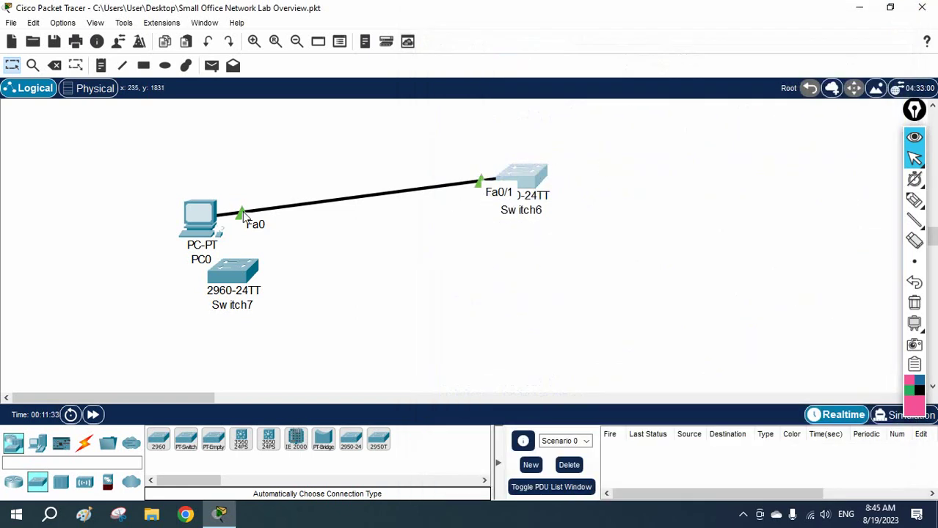
left_click_drag(201, 214, 244, 263)
left_click(283, 26)
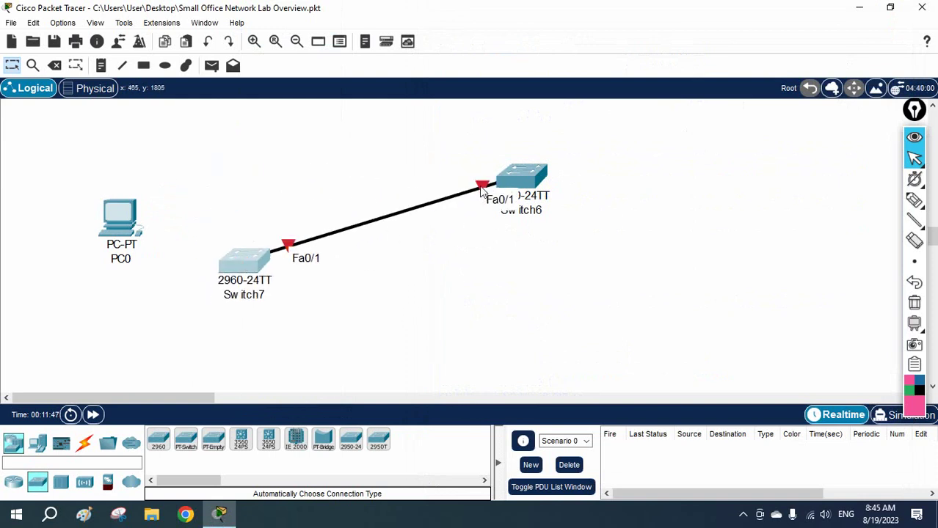
mouse_move(243, 268)
left_mouse_down()
mouse_move(237, 192)
mouse_move(256, 269)
left_mouse_up()
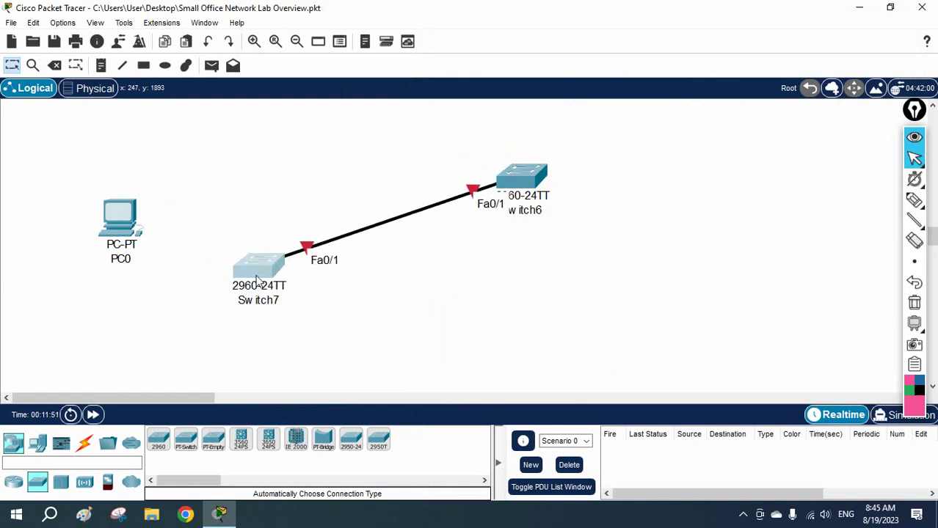
Draw arrows marking the red Fa0/1 link end at Switch6
left_click(914, 201)
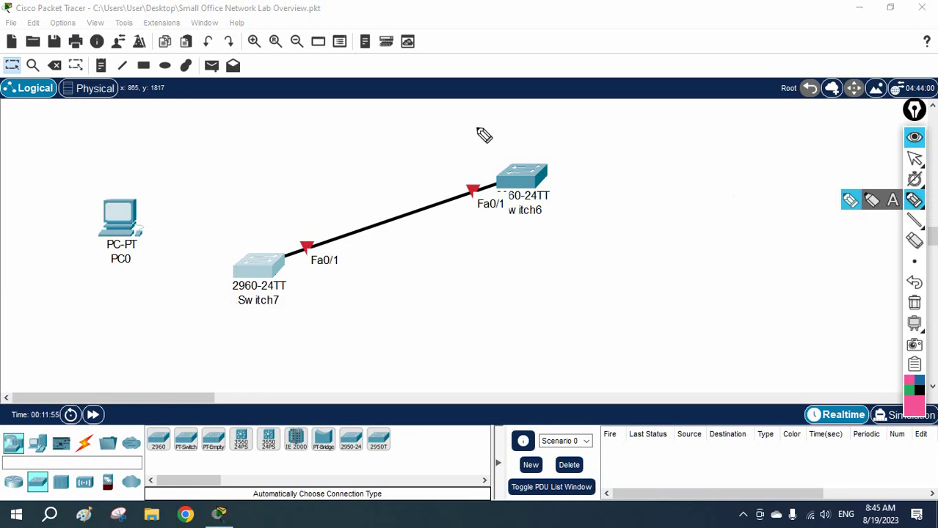
mouse_move(489, 119)
left_mouse_down()
mouse_move(473, 180)
mouse_move(481, 171)
left_mouse_up()
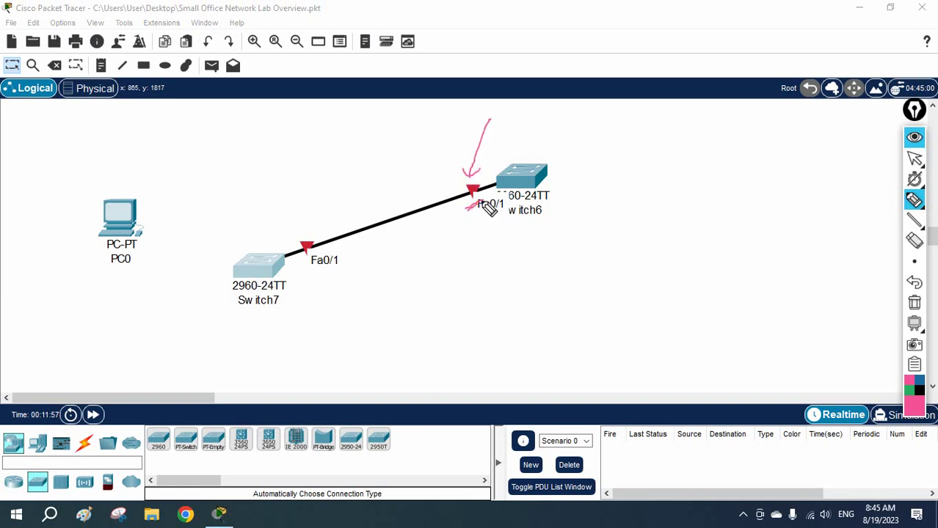
mouse_move(470, 211)
left_mouse_down()
mouse_move(478, 207)
mouse_move(469, 192)
mouse_move(478, 199)
left_mouse_up()
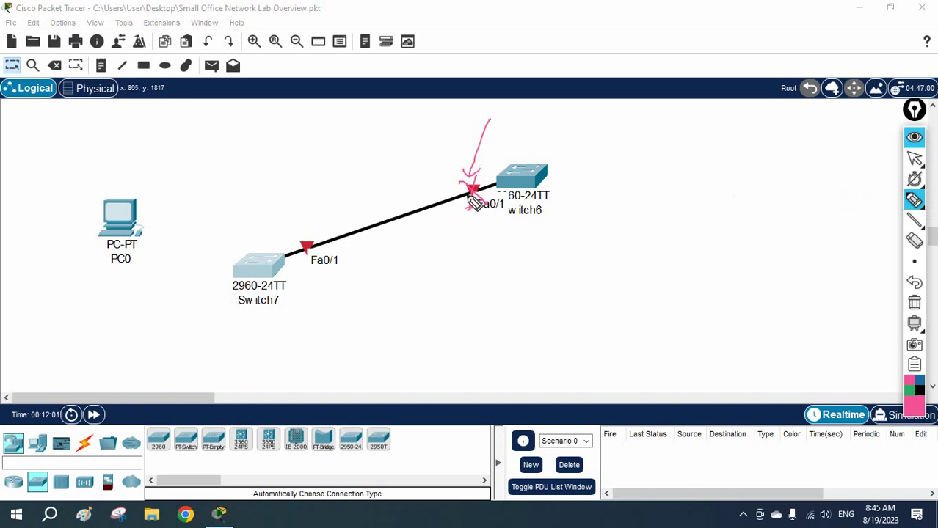
left_click(915, 303)
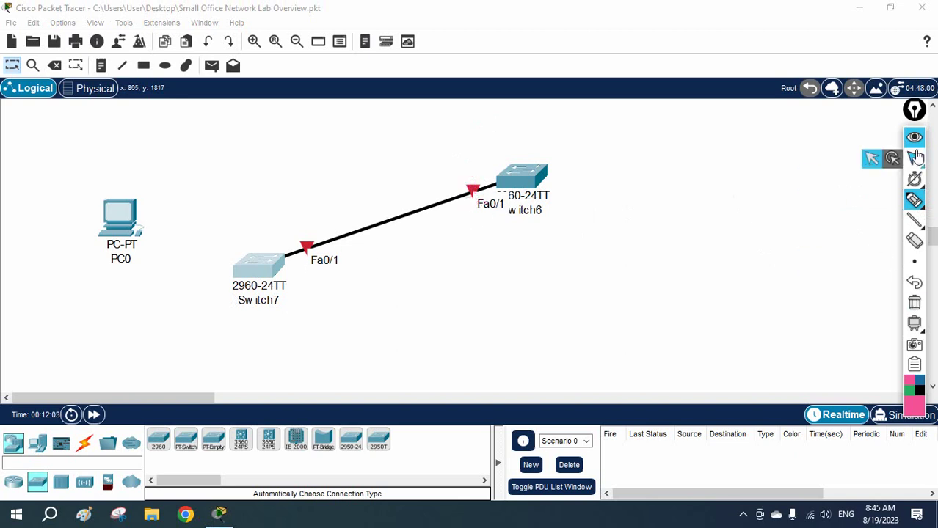
left_click(915, 158)
left_click(536, 181)
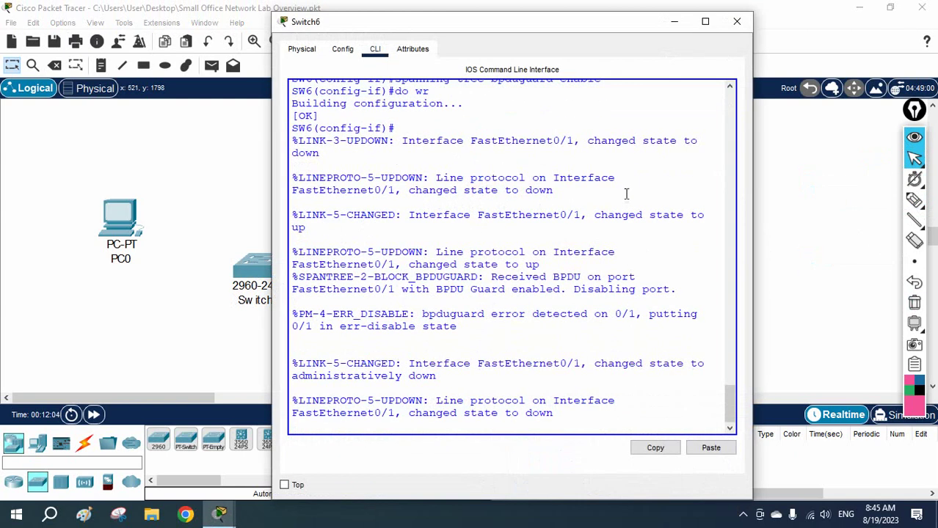
left_click(705, 21)
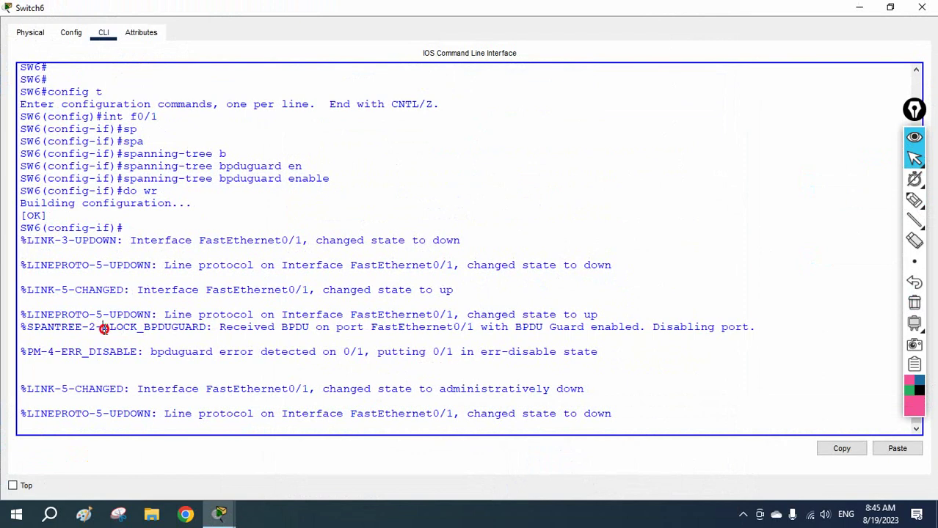
left_click_drag(104, 330, 344, 330)
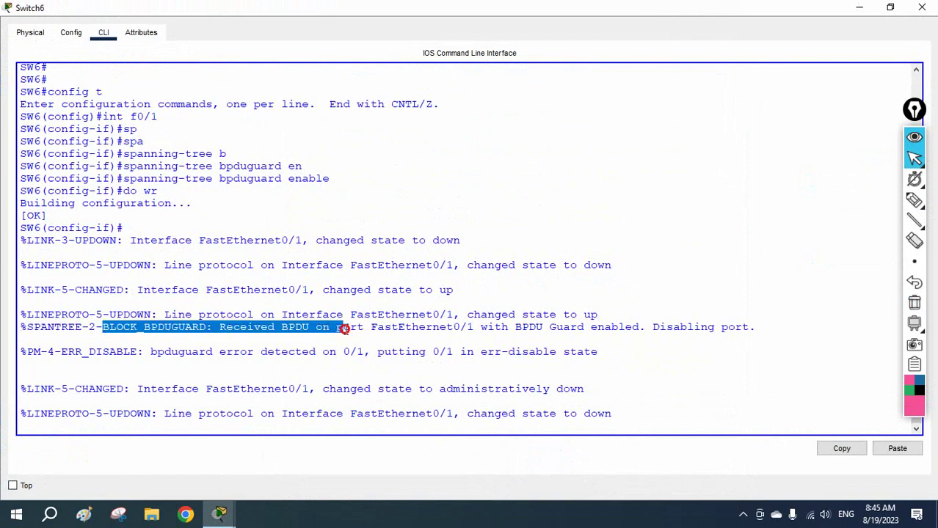
left_click(476, 327)
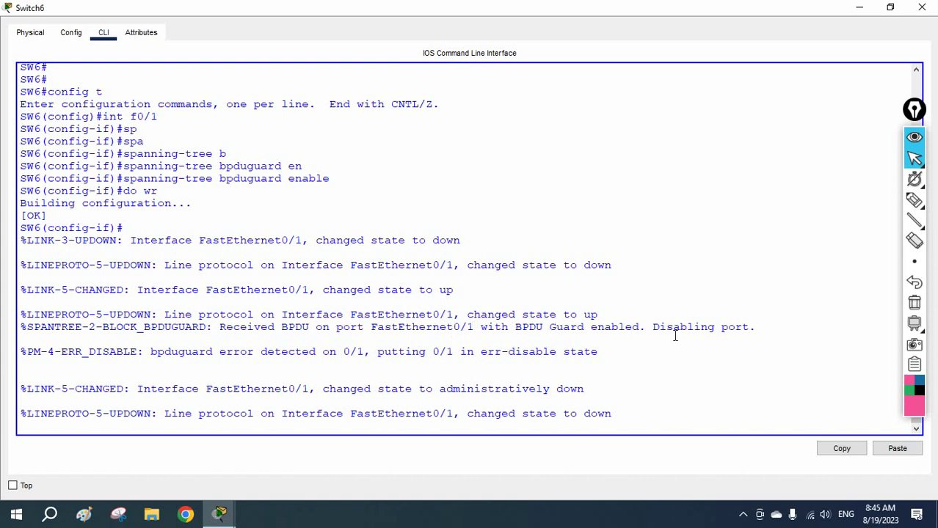
left_click_drag(653, 328, 720, 350)
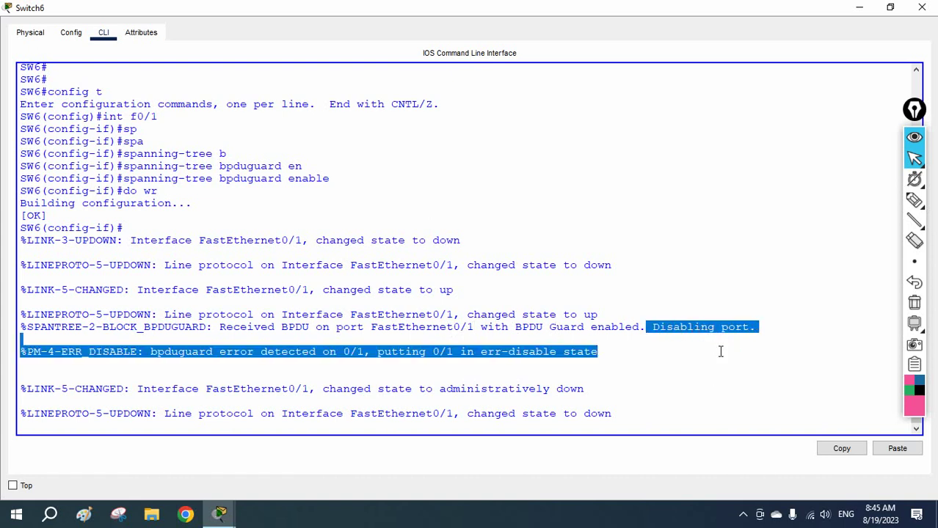
left_click(649, 369)
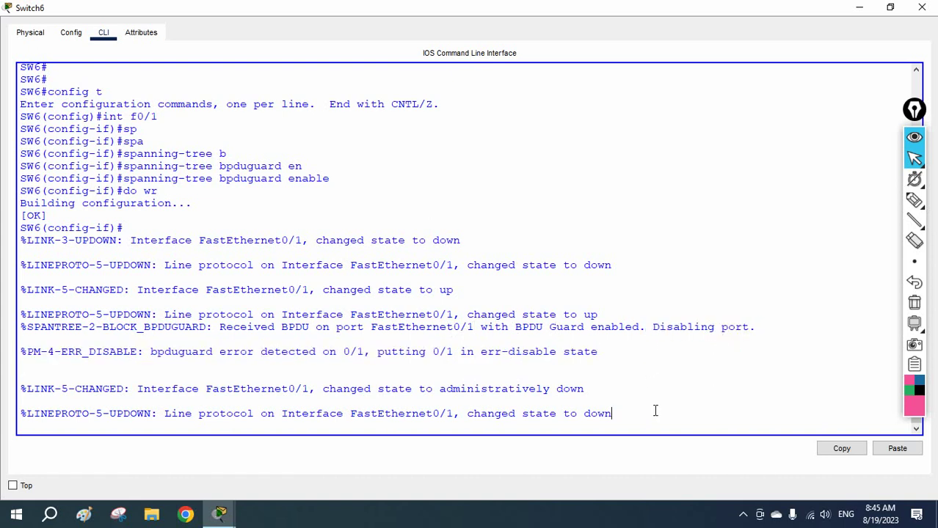
key("Return")
key("Return")
key("Return")
key("Return")
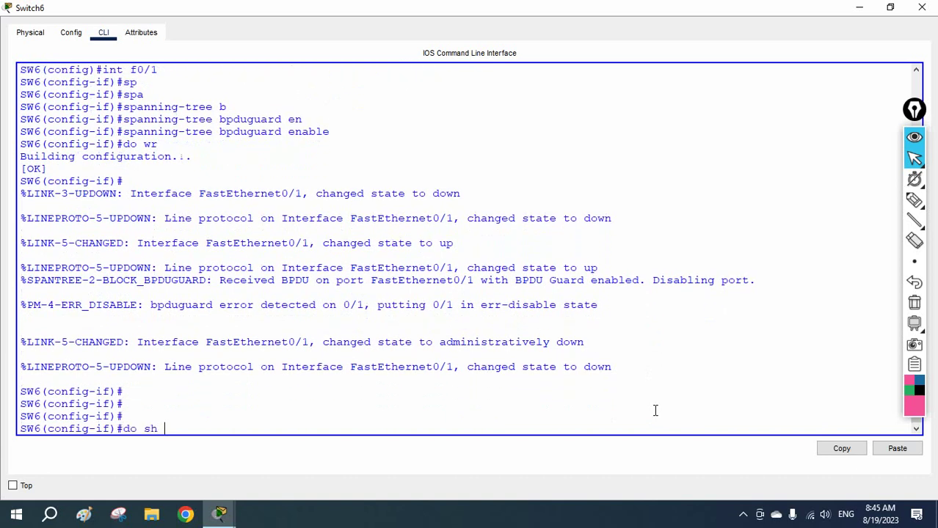
type("do sh ip int br")
key("Return")
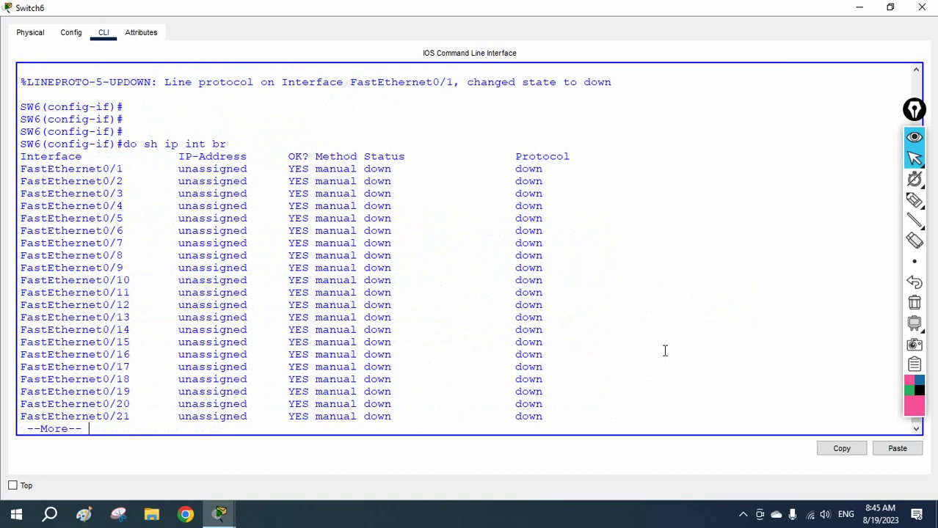
left_click_drag(549, 170, 152, 170)
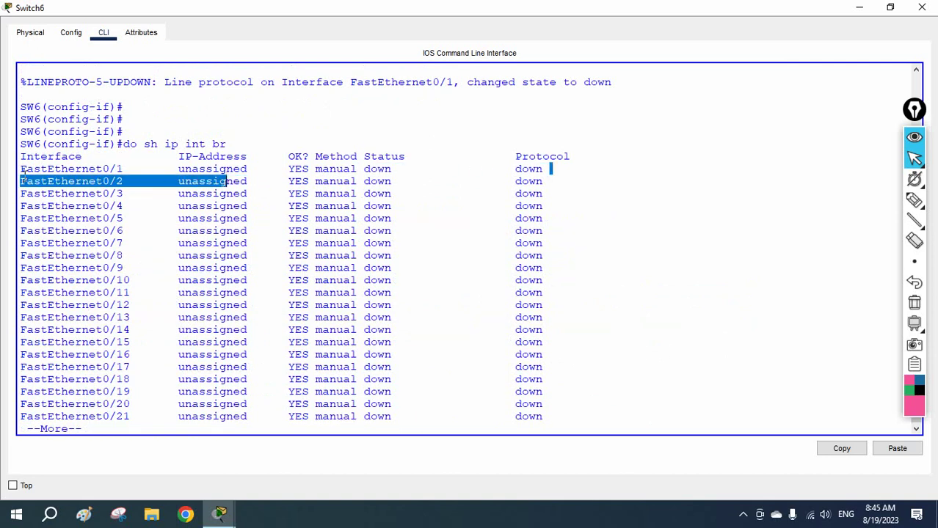
left_click_drag(22, 170, 542, 171)
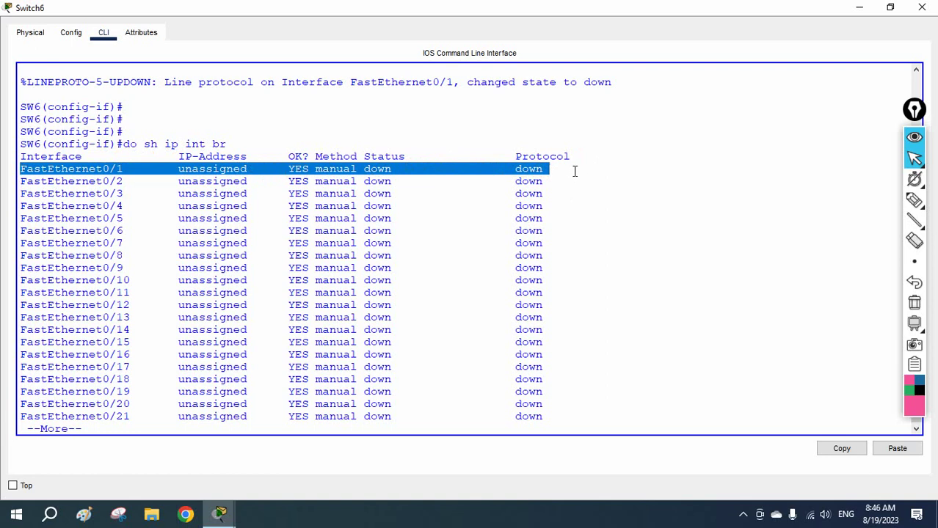
left_click(922, 7)
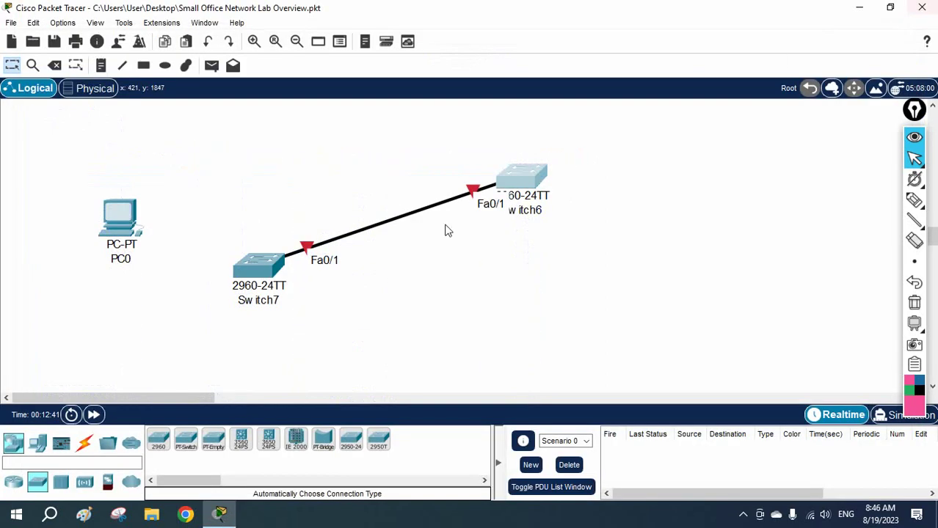
Move Switch6's cable end from Switch7 to PC0's FastEthernet0 and reposition PC0
left_click_drag(307, 250, 125, 224)
left_click(125, 224)
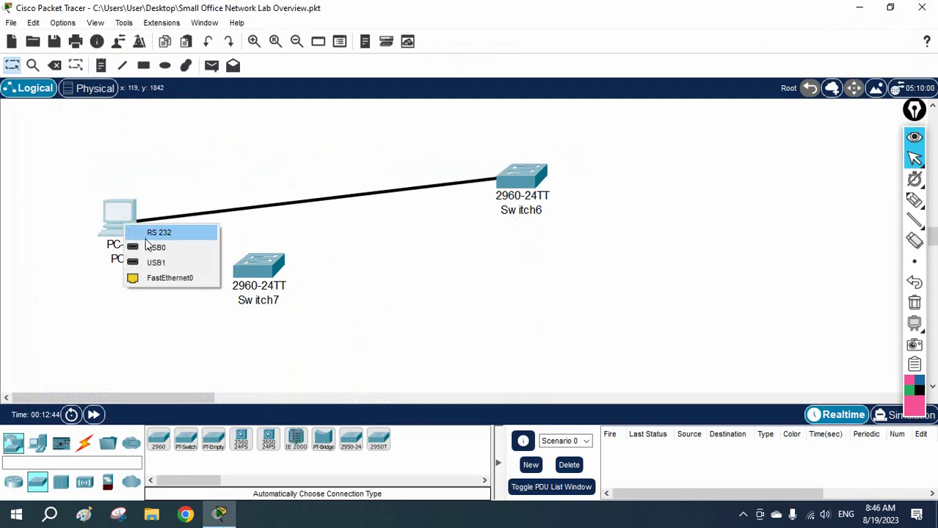
left_click(169, 276)
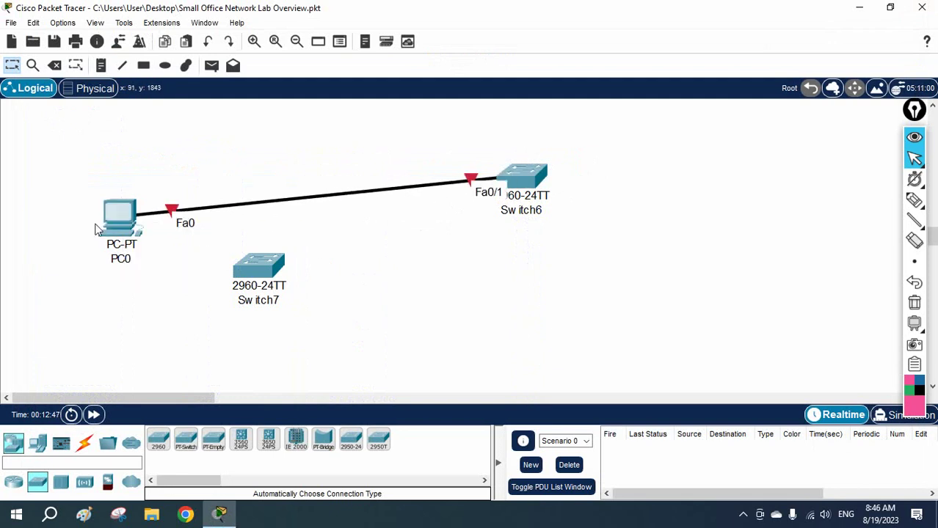
mouse_move(116, 220)
left_mouse_down()
mouse_move(152, 163)
mouse_move(109, 224)
left_mouse_up()
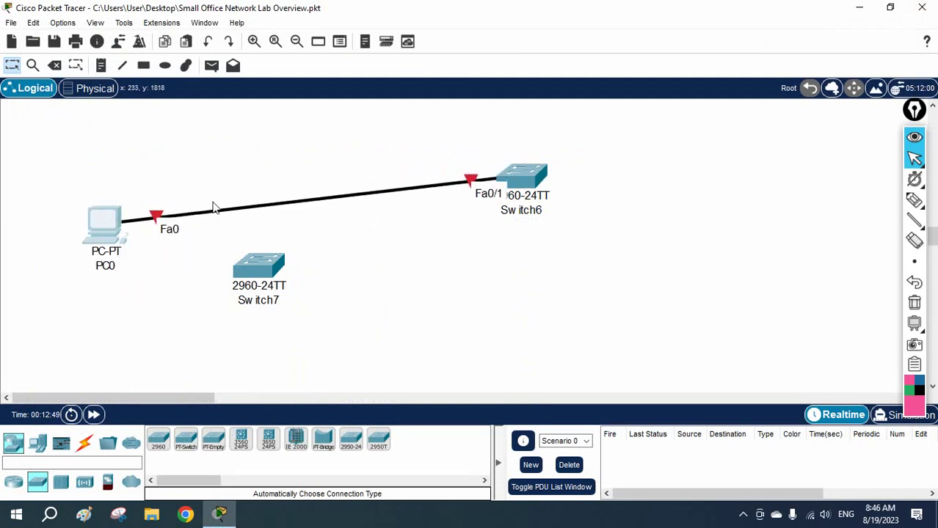
On Switch6, bounce Fa0/1 with shutdown then no shutdown, and close the window
left_click(504, 190)
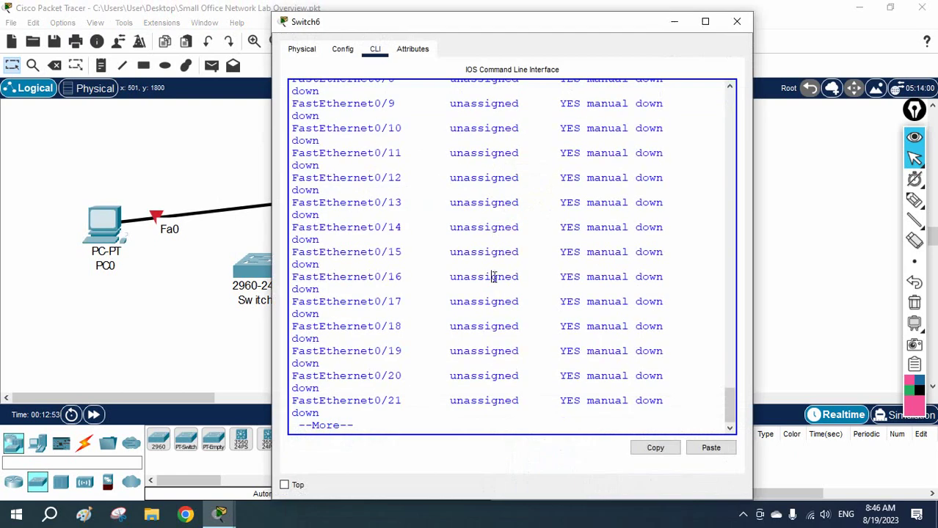
key("Return")
key("Return")
key("Return")
key("Return")
key("Return")
key("Return")
key("Return")
key("Return")
key("Return")
key("Return")
key("Return")
key("Return")
key("Return")
key("Return")
key("Return")
key("Return")
key("Return")
key("Return")
key("Return")
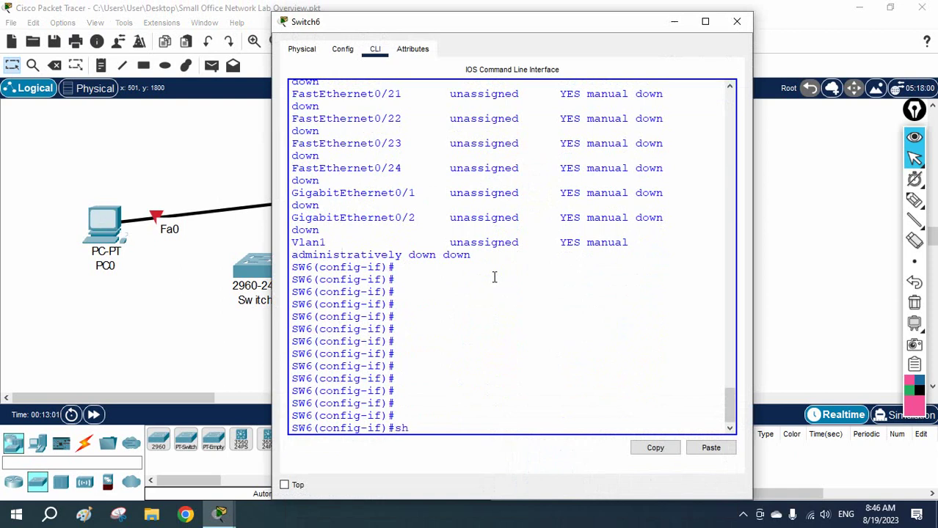
type("sh")
key("Return")
type("no sh")
key("Return")
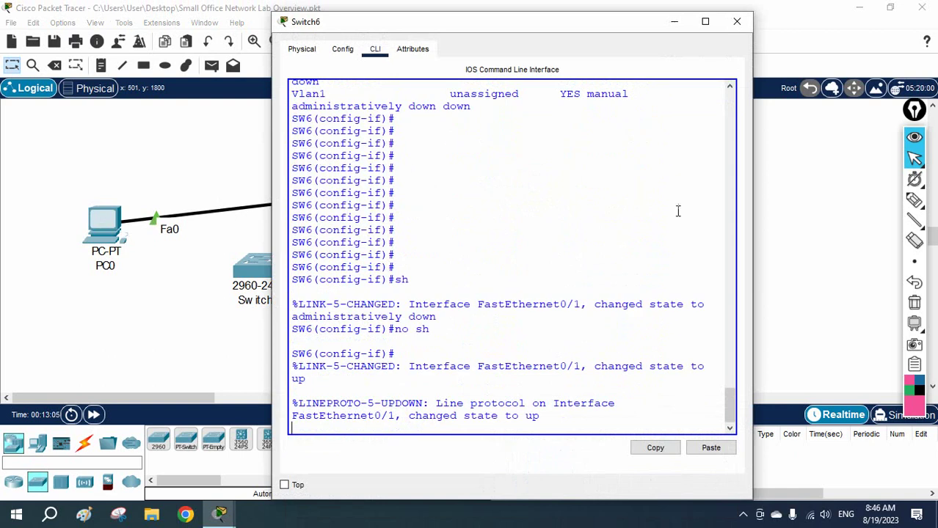
left_click(676, 24)
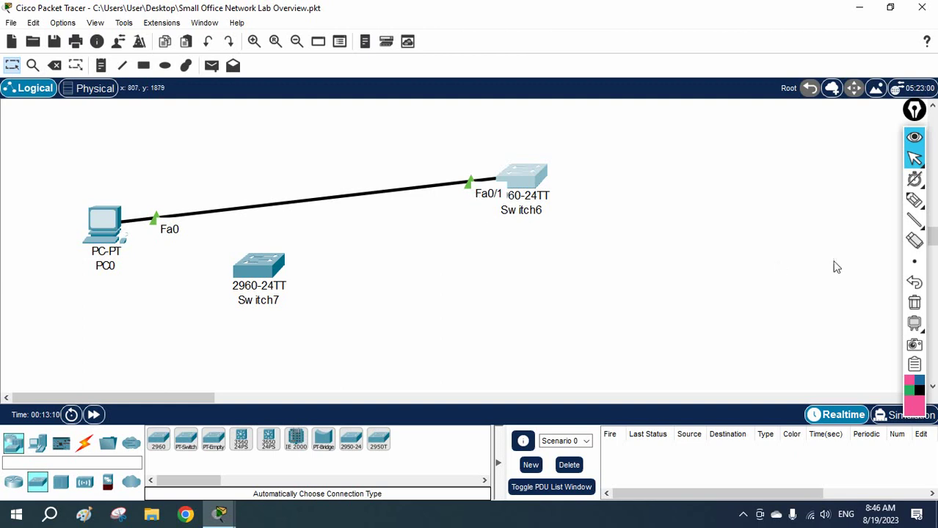
left_click(913, 200)
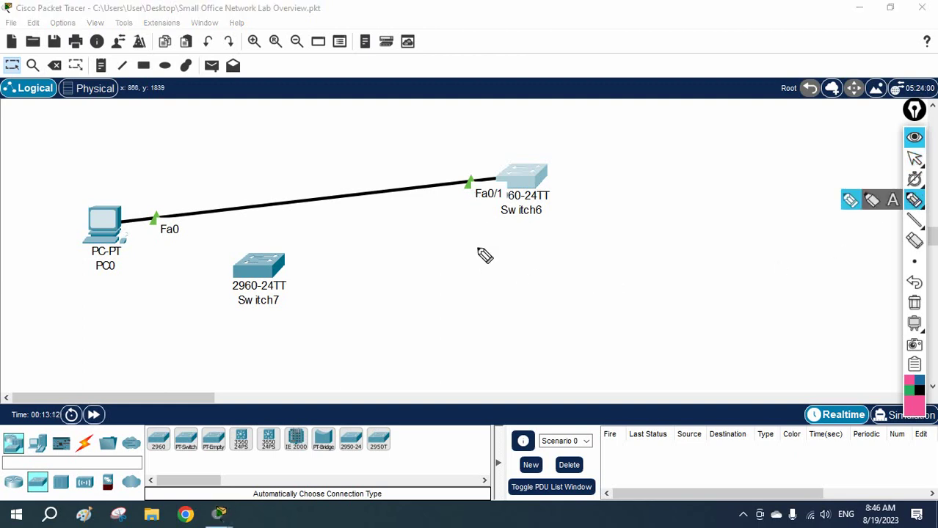
mouse_move(482, 134)
left_mouse_down()
mouse_move(478, 165)
mouse_move(485, 155)
left_mouse_up()
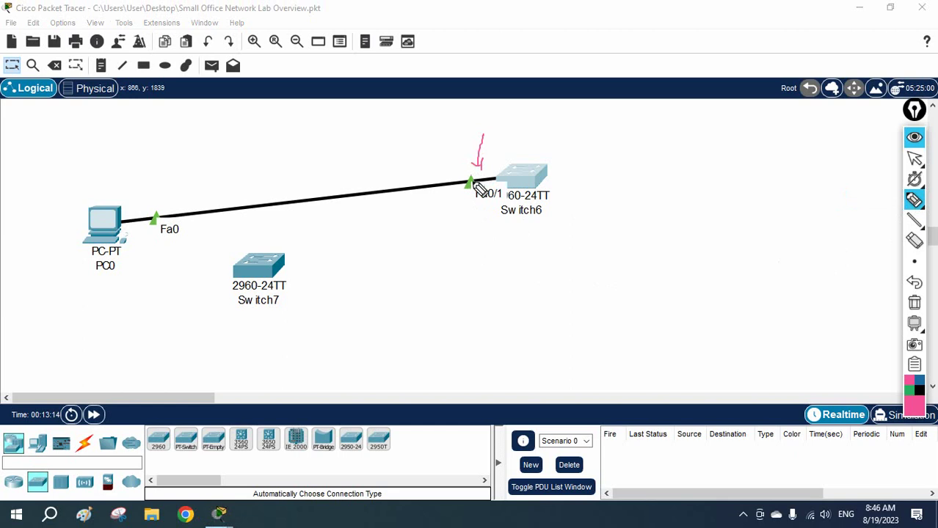
mouse_move(457, 199)
left_mouse_down()
mouse_move(477, 192)
mouse_move(464, 166)
mouse_move(450, 239)
mouse_move(447, 227)
mouse_move(475, 231)
mouse_move(479, 213)
mouse_move(492, 222)
mouse_move(479, 232)
mouse_move(500, 213)
left_mouse_up()
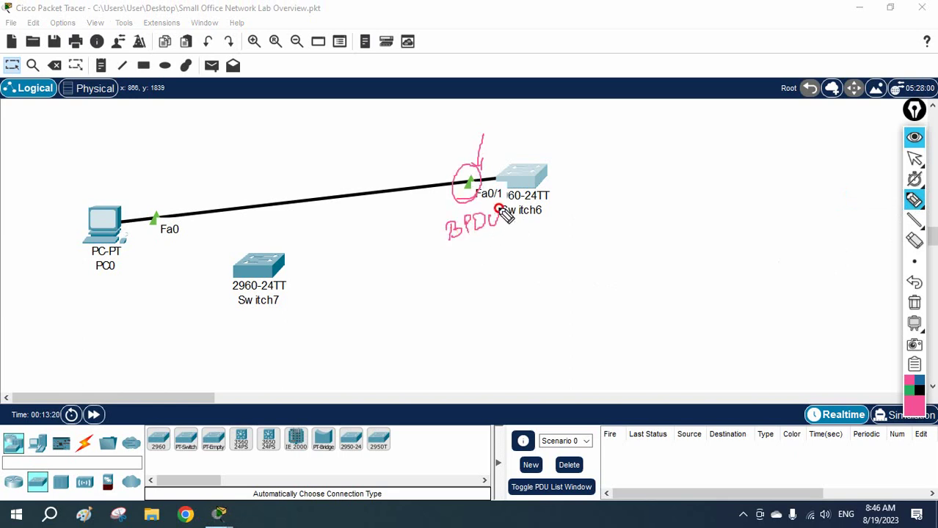
left_click_drag(473, 154, 478, 179)
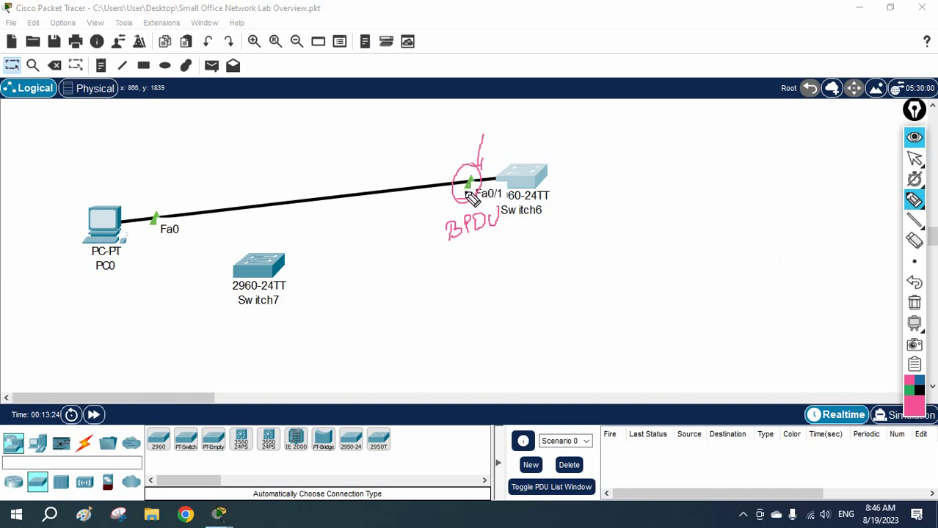
left_click_drag(461, 198, 459, 195)
left_click_drag(453, 111, 454, 156)
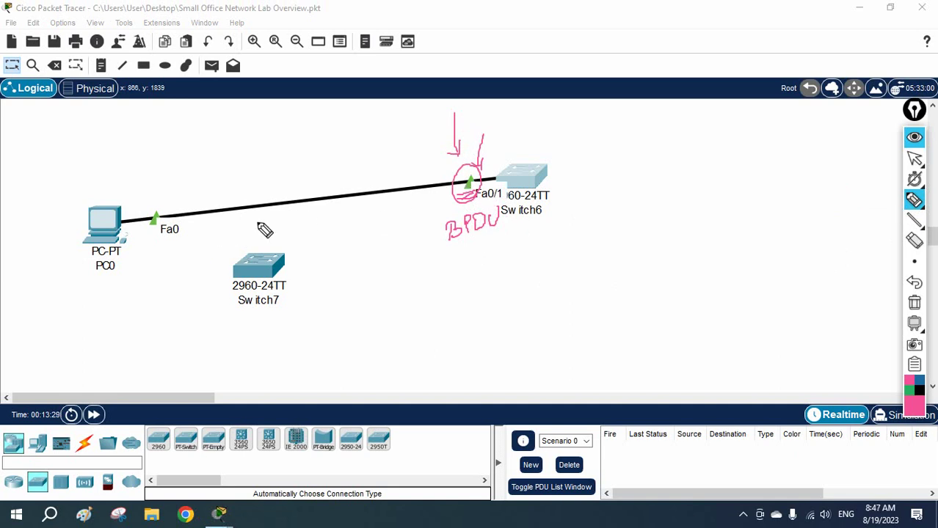
mouse_move(123, 222)
left_mouse_down()
mouse_move(431, 192)
mouse_move(479, 160)
mouse_move(443, 185)
mouse_move(490, 181)
left_mouse_up()
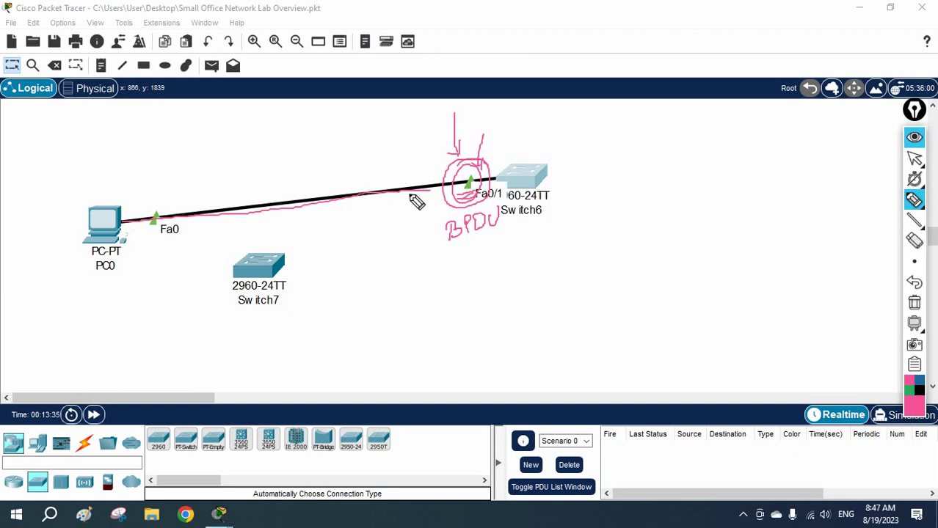
mouse_move(613, 156)
left_mouse_down()
mouse_move(648, 142)
mouse_move(651, 152)
left_mouse_up()
mouse_move(611, 176)
left_mouse_down()
mouse_move(634, 171)
mouse_move(565, 147)
mouse_move(485, 160)
left_mouse_up()
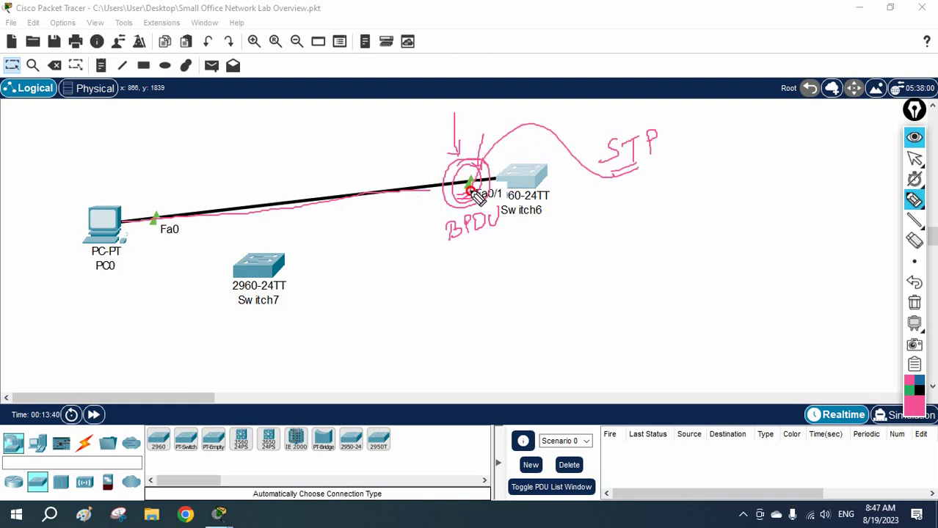
left_click(914, 303)
left_click(915, 163)
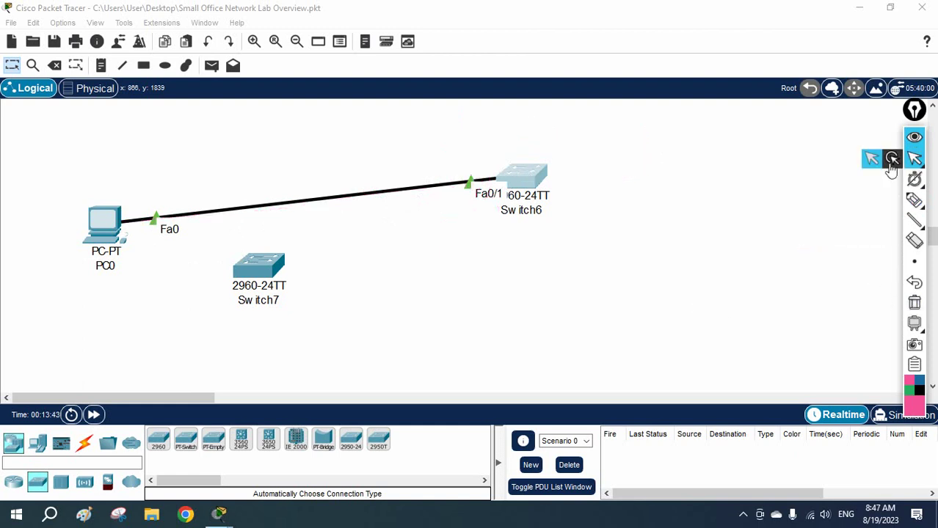